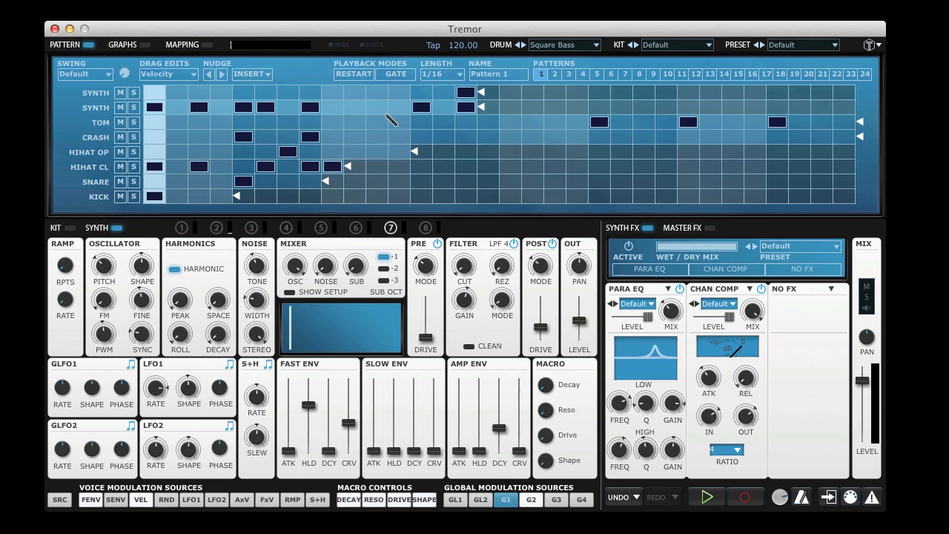
Step: Modulate the synth oscillator's pitch with Graph 1, setting the modulation range to E 2 (164.81 Hz), and play the pattern
key("space")
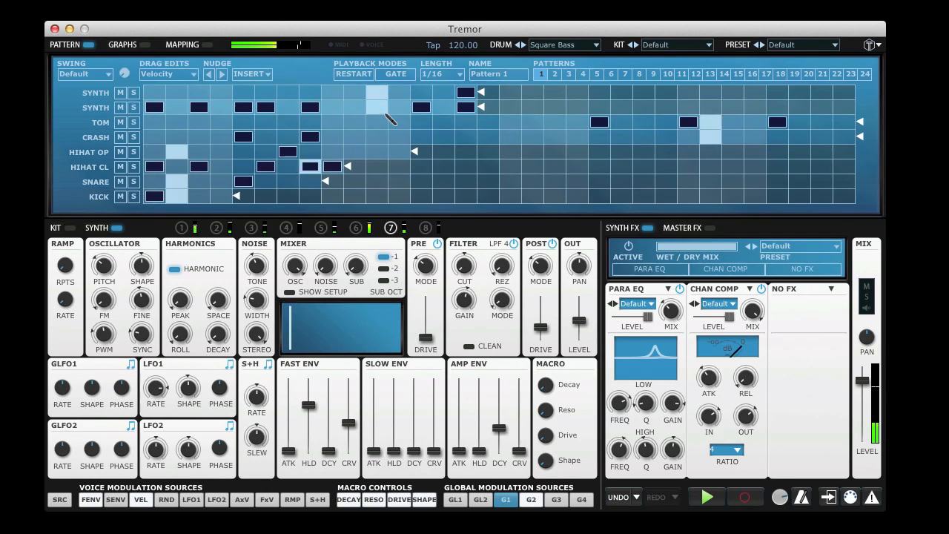
key("space")
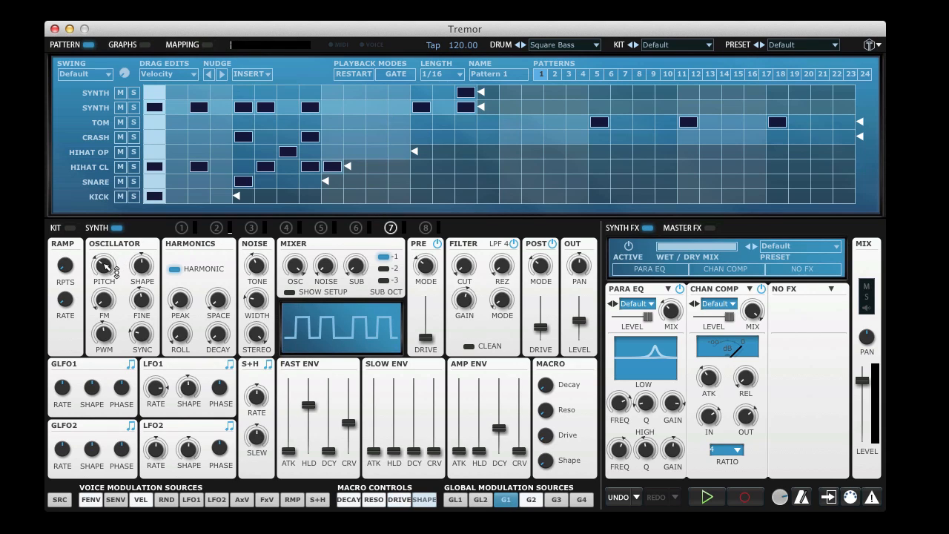
mouse_move(106, 267)
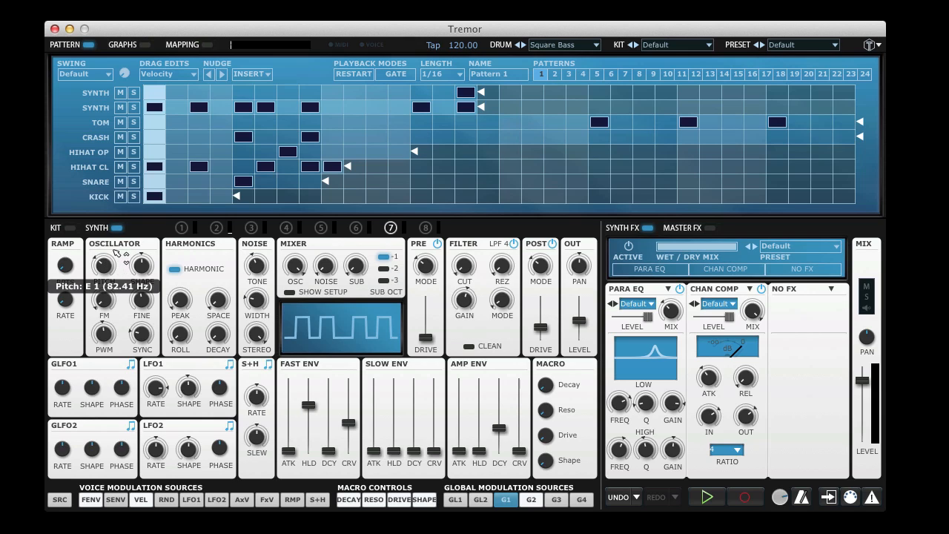
left_click_drag(116, 253, 117, 244)
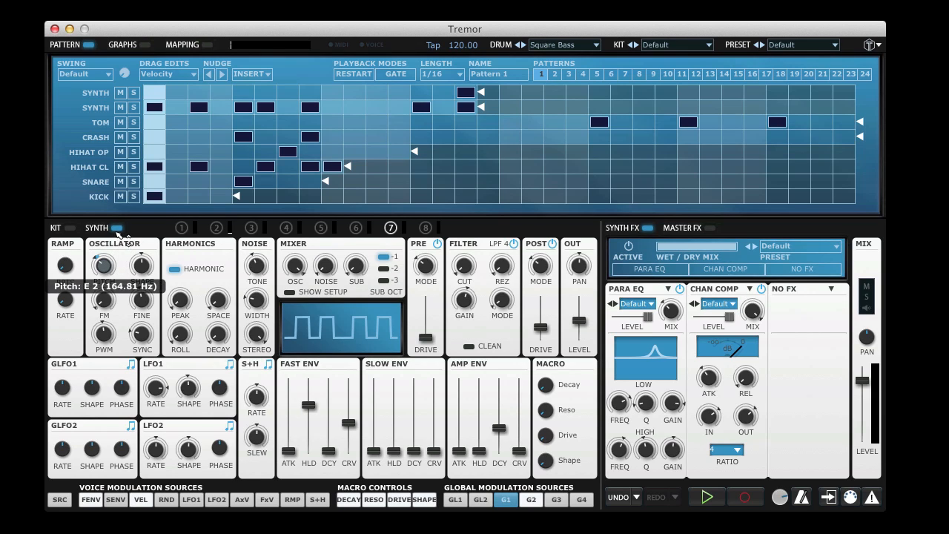
key("space")
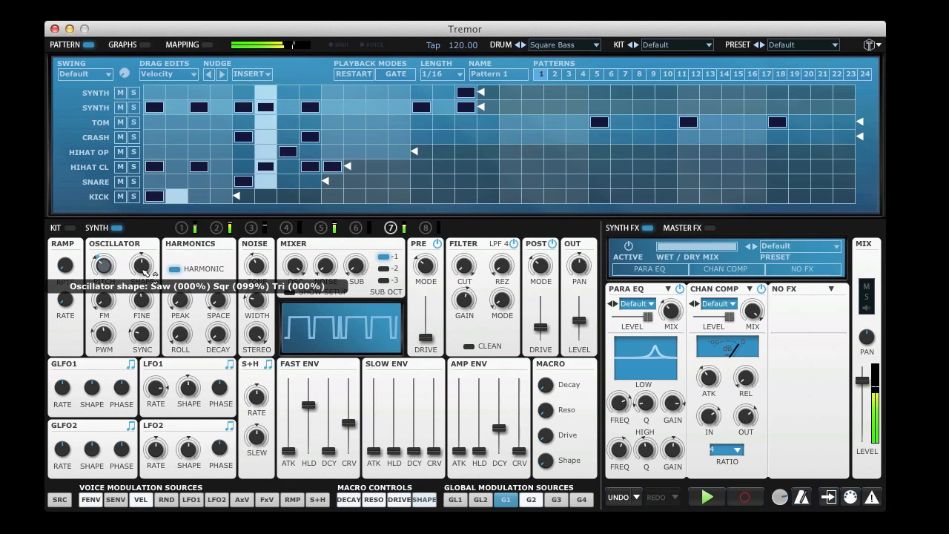
Step: Draw full-height bars in Graph 1 during playback, keeping only those on steps 5 to 7
left_click(141, 45)
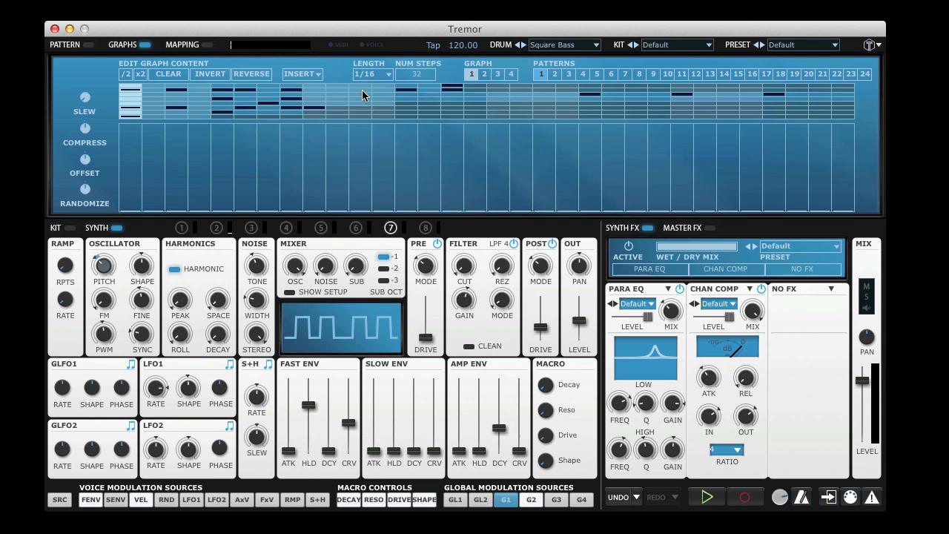
key("space")
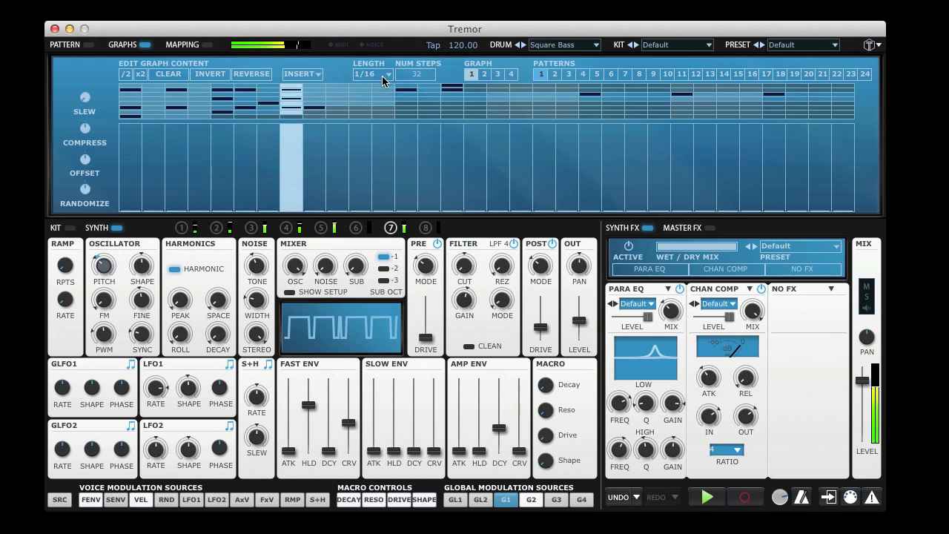
mouse_move(200, 142)
left_mouse_down()
mouse_move(220, 153)
mouse_move(210, 112)
left_mouse_up()
left_click_drag(240, 159, 262, 74)
left_click_drag(273, 158, 296, 111)
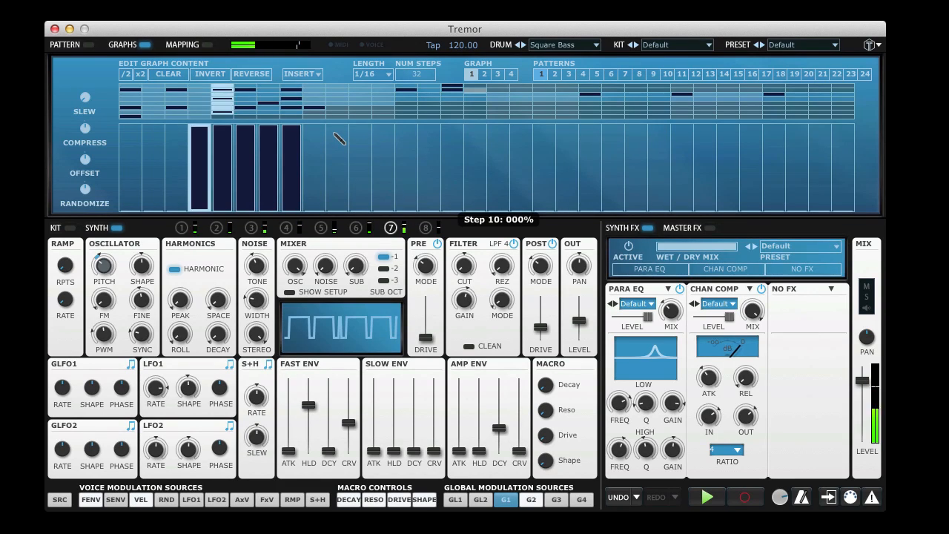
left_click_drag(206, 153, 190, 252)
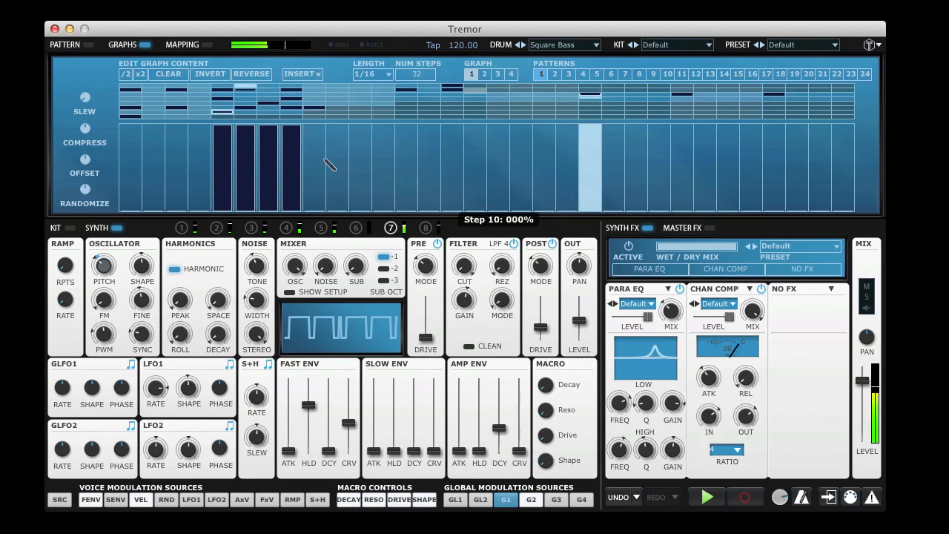
left_click_drag(294, 149, 302, 233)
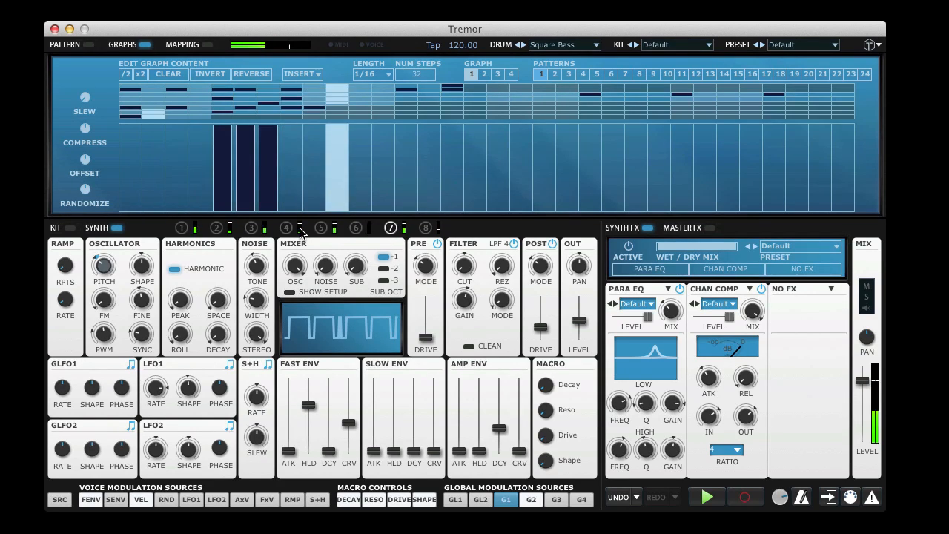
Step: Add a bar of about 77% on step 12 of Graph 1 and bars of about half height on steps 14 to 16
left_click_drag(388, 195, 383, 149)
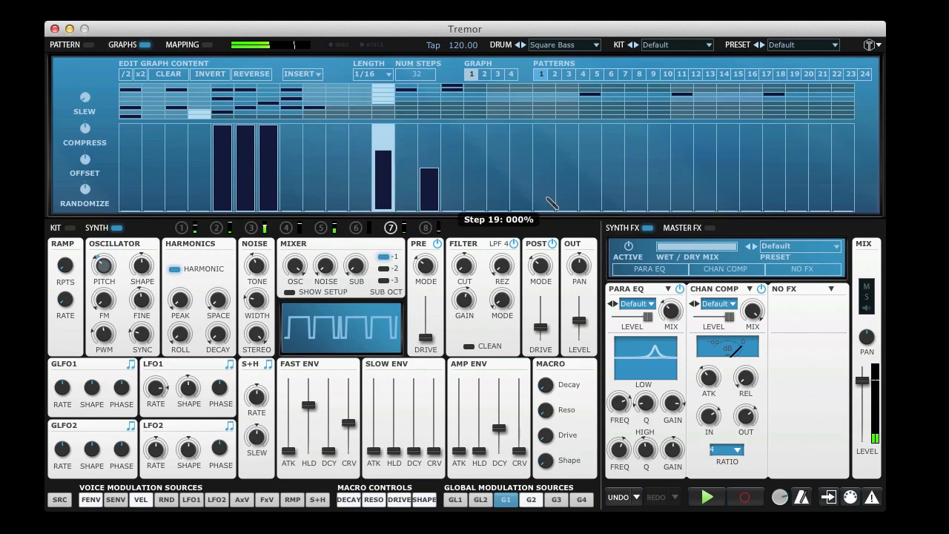
left_click_drag(455, 185, 452, 169)
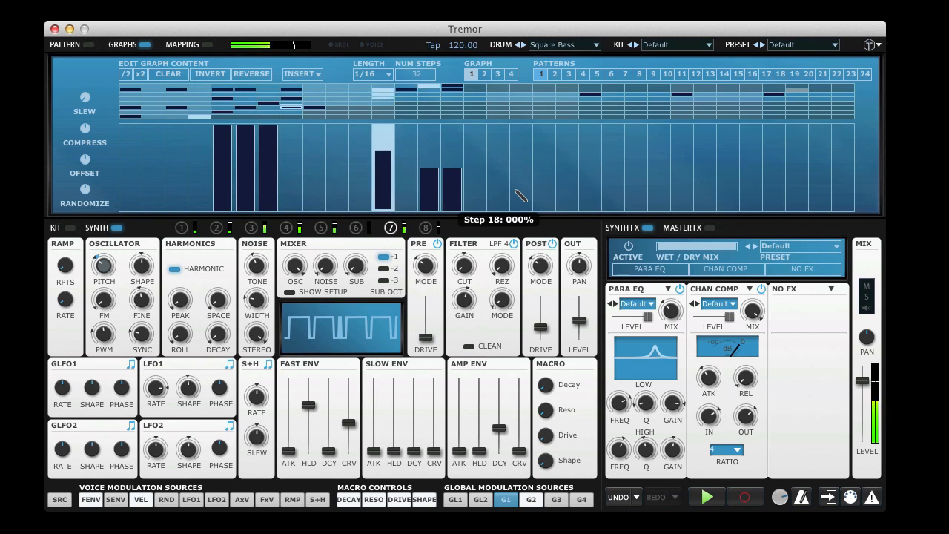
mouse_move(390, 158)
left_mouse_down()
mouse_move(382, 159)
mouse_move(382, 144)
left_mouse_up()
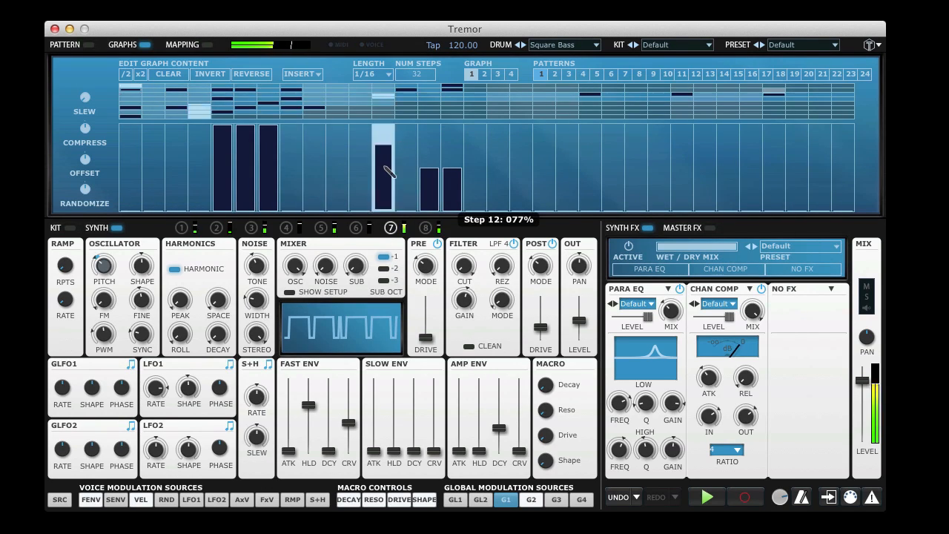
left_click_drag(434, 171, 434, 167)
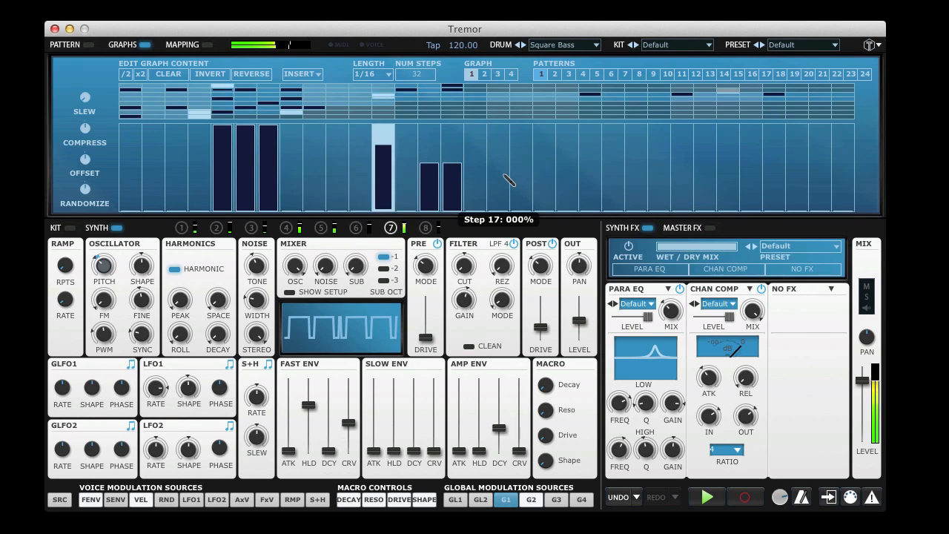
left_click_drag(479, 171, 479, 165)
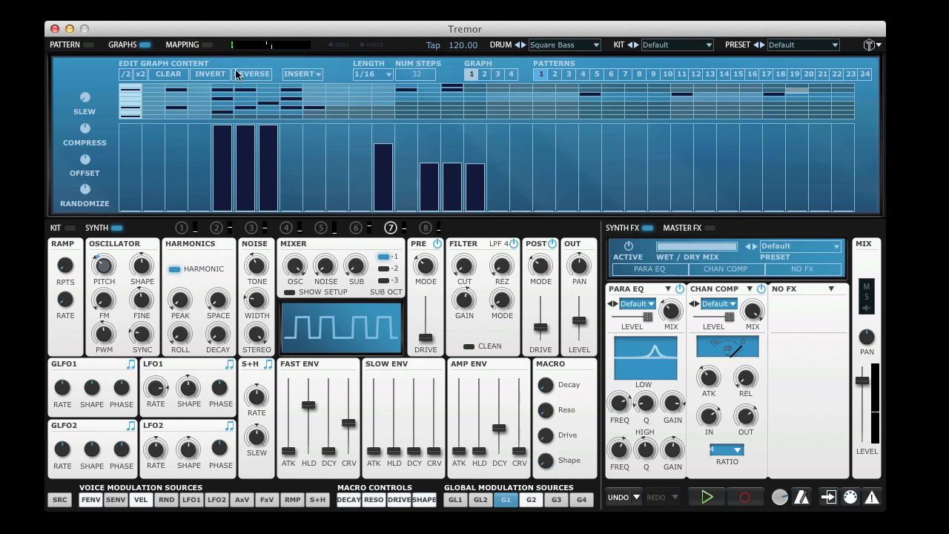
Step: Clear Graph 1 and set its step length to 1/2 and its number of steps to 4
left_click(170, 77)
left_click(383, 75)
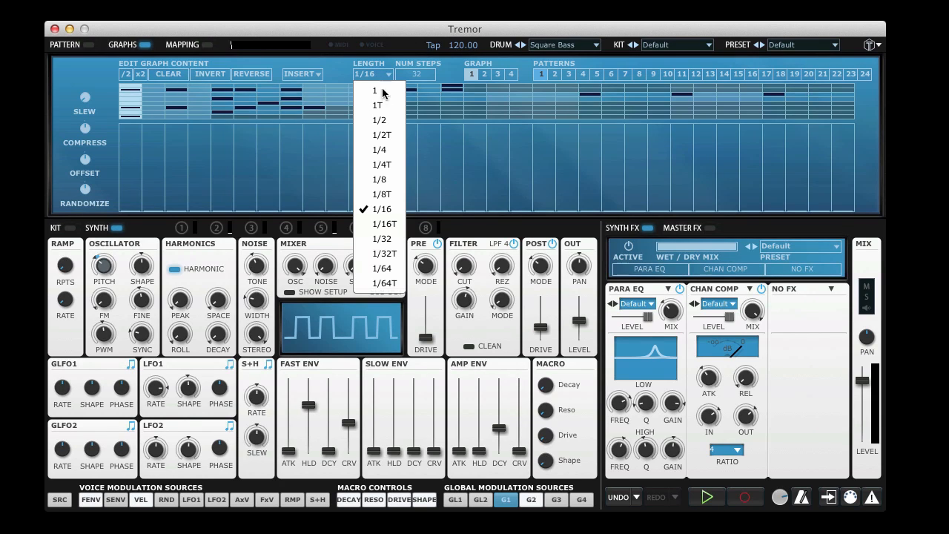
left_click(397, 123)
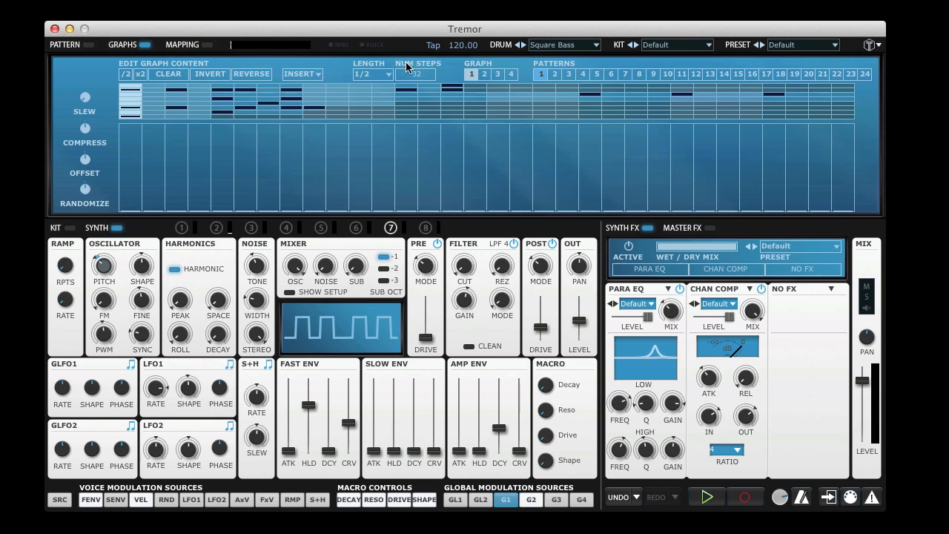
left_click_drag(422, 73, 407, 212)
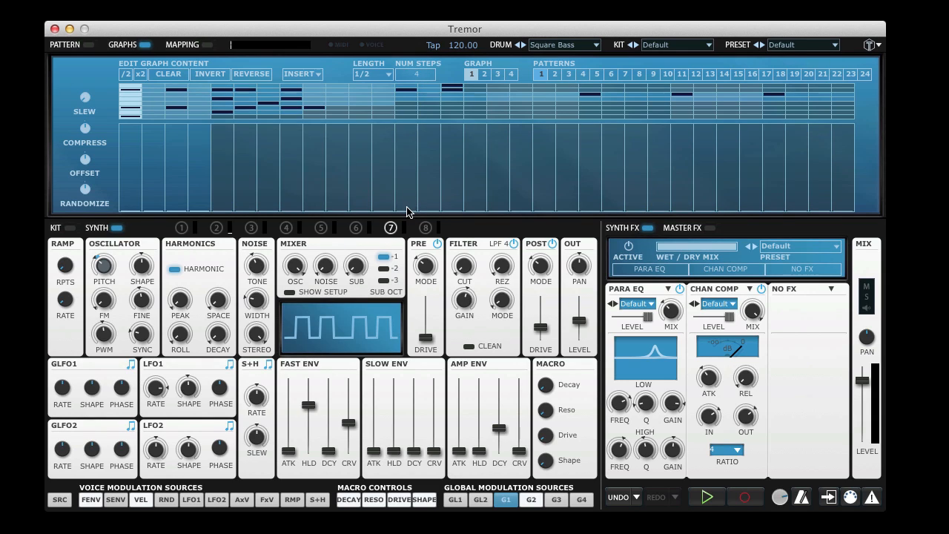
Step: Draw successively lower bars on steps 2, 4 and 7 of Graph 1 during playback, extending the graph to 8 steps before the last bar
key("space")
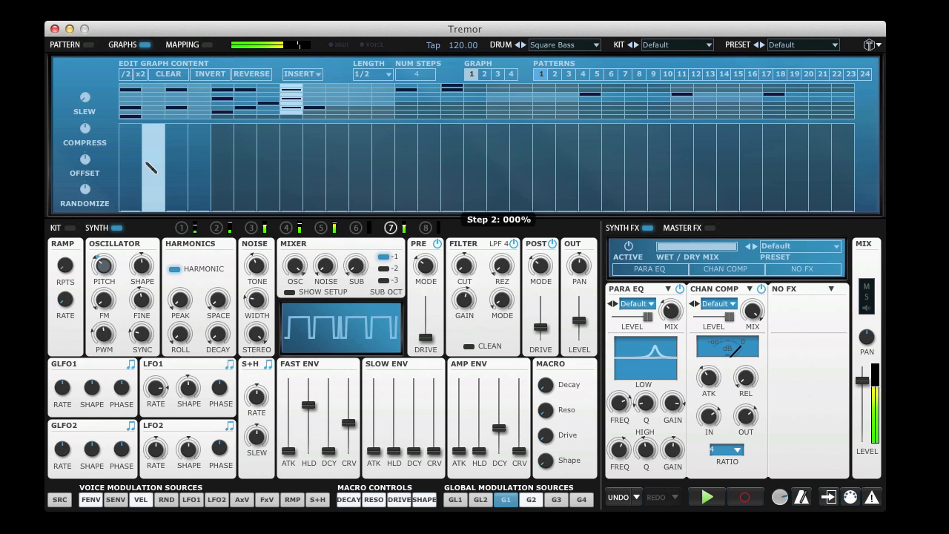
left_click(379, 73)
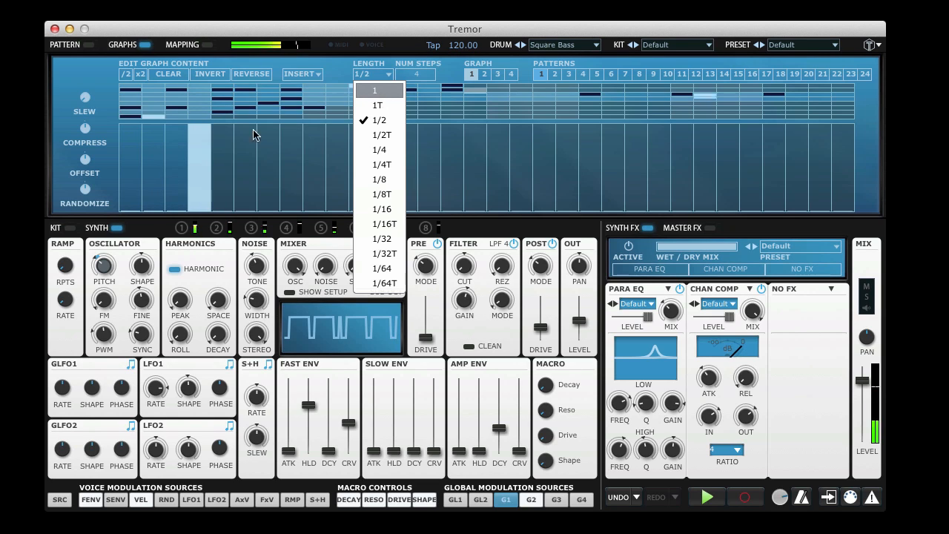
left_click(154, 86)
left_click_drag(156, 141, 154, 126)
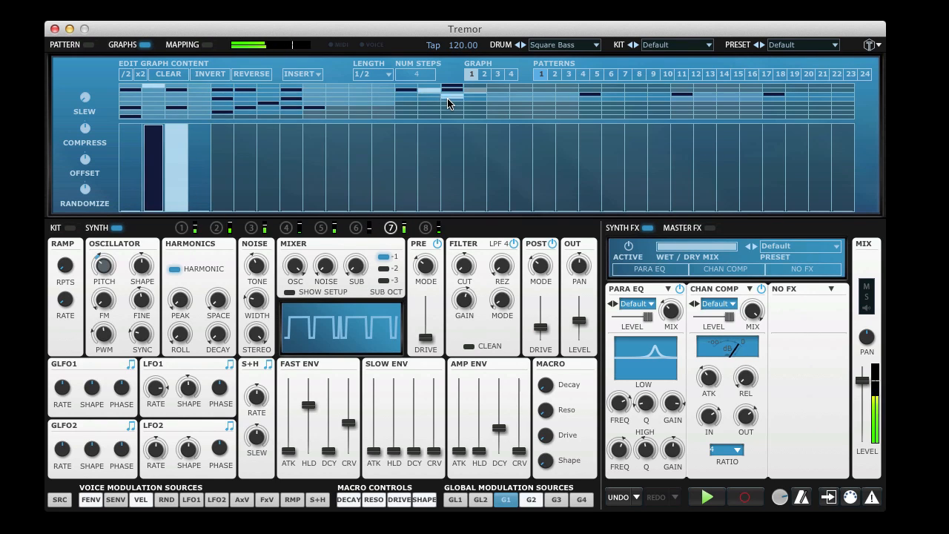
left_click(201, 164)
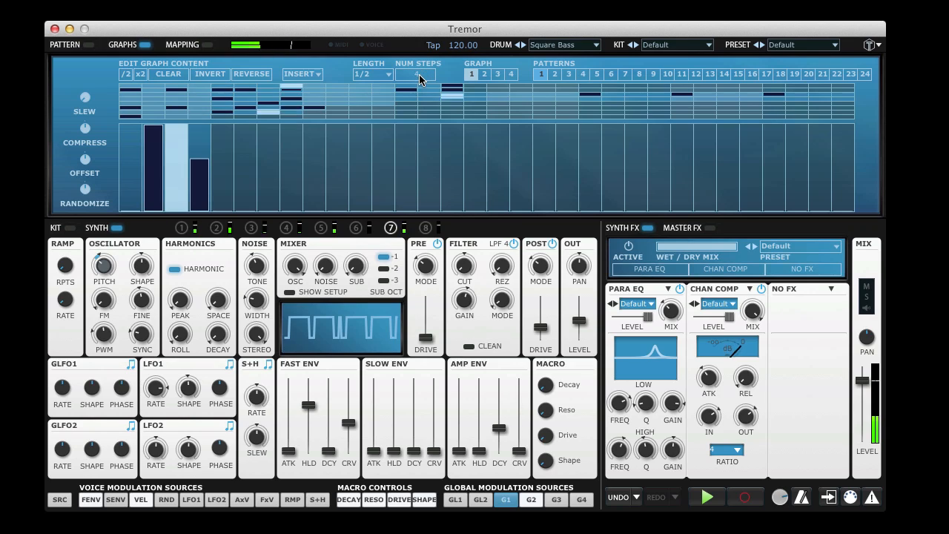
left_click_drag(419, 74, 424, 56)
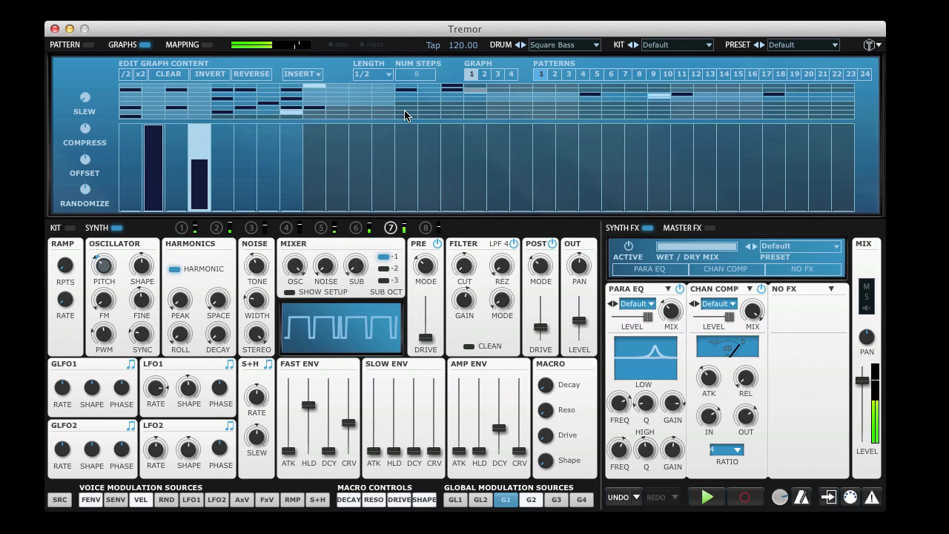
mouse_move(261, 176)
left_mouse_down()
mouse_move(269, 180)
mouse_move(279, 148)
mouse_move(276, 186)
left_mouse_up()
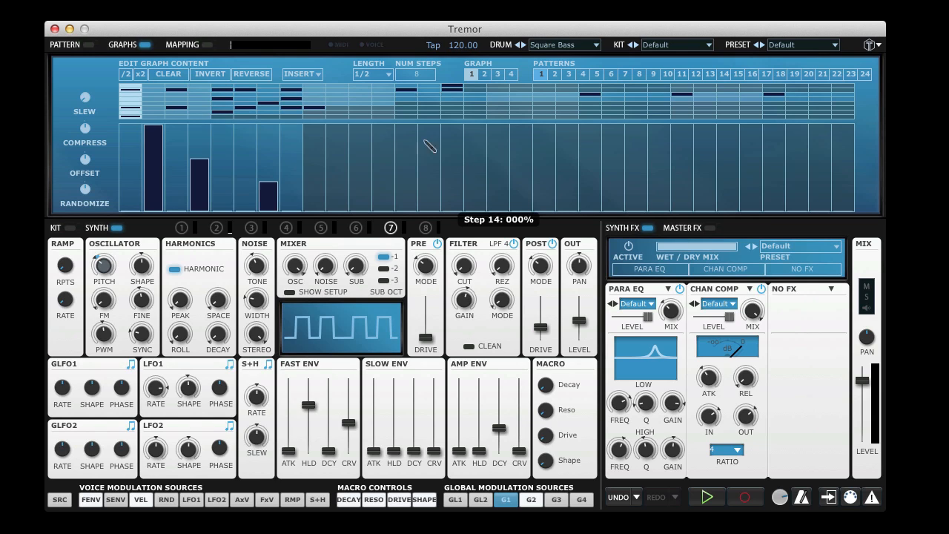
Step: Return to the pattern, select Graph 2 as modulation source, and solo the lower Synth lane for playback
left_click(87, 45)
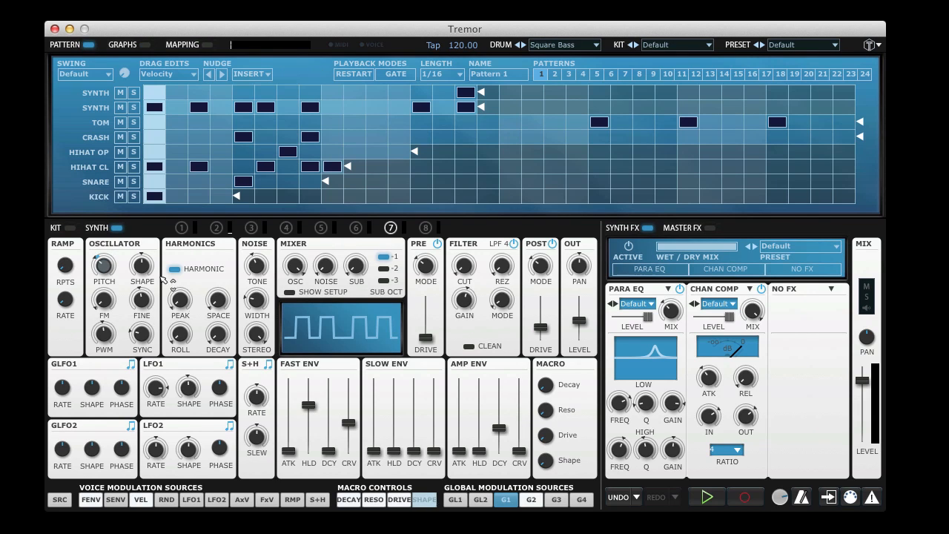
left_click(525, 504)
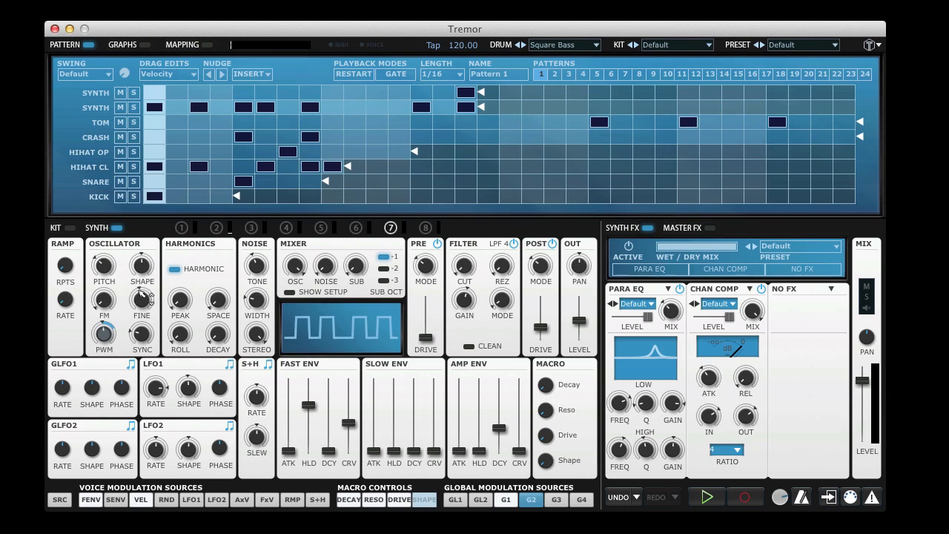
mouse_move(141, 266)
mouse_move(103, 334)
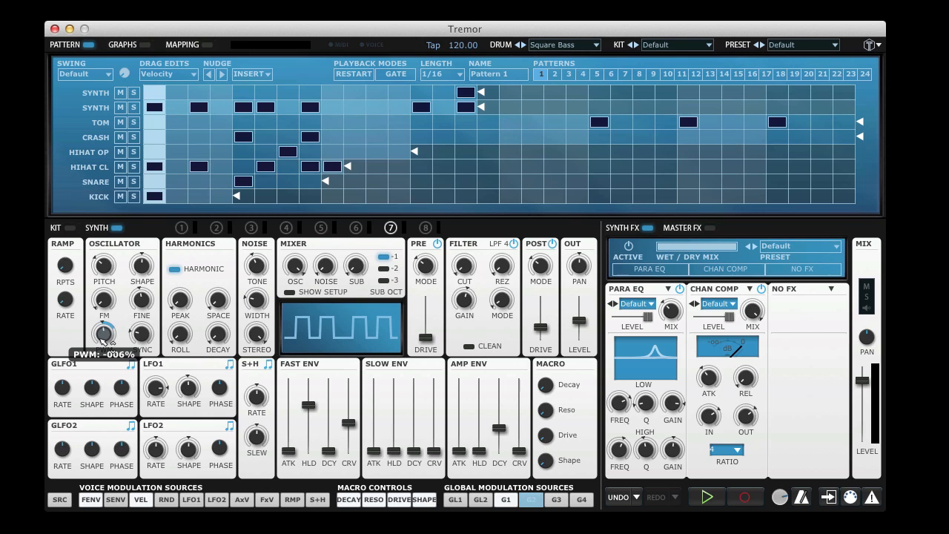
left_click(133, 108)
key("space")
Step: Remove the Graph 2 modulation from the oscillator's PWM control
mouse_move(103, 334)
left_mouse_down()
mouse_move(106, 282)
mouse_move(107, 369)
mouse_move(106, 311)
mouse_move(109, 350)
mouse_move(109, 328)
mouse_move(113, 340)
left_mouse_up()
right_click(113, 338)
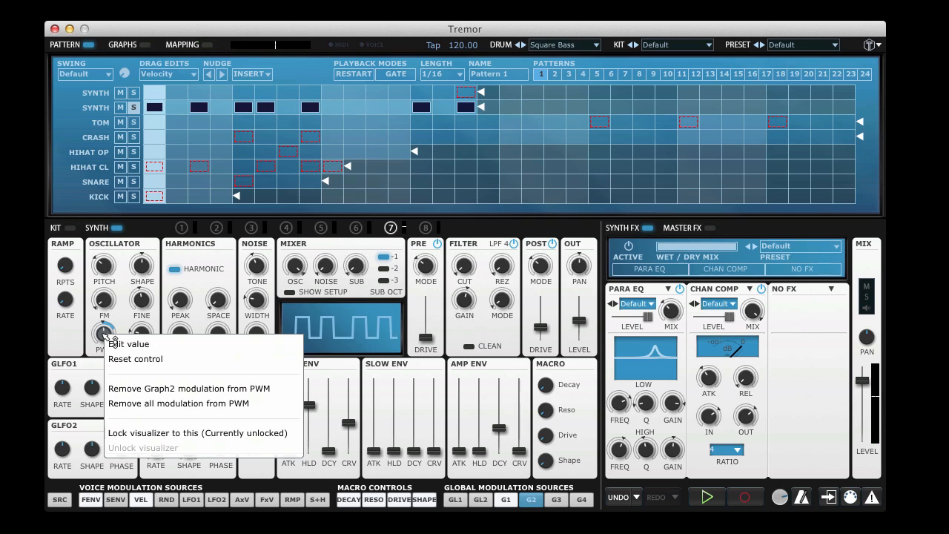
left_click(127, 393)
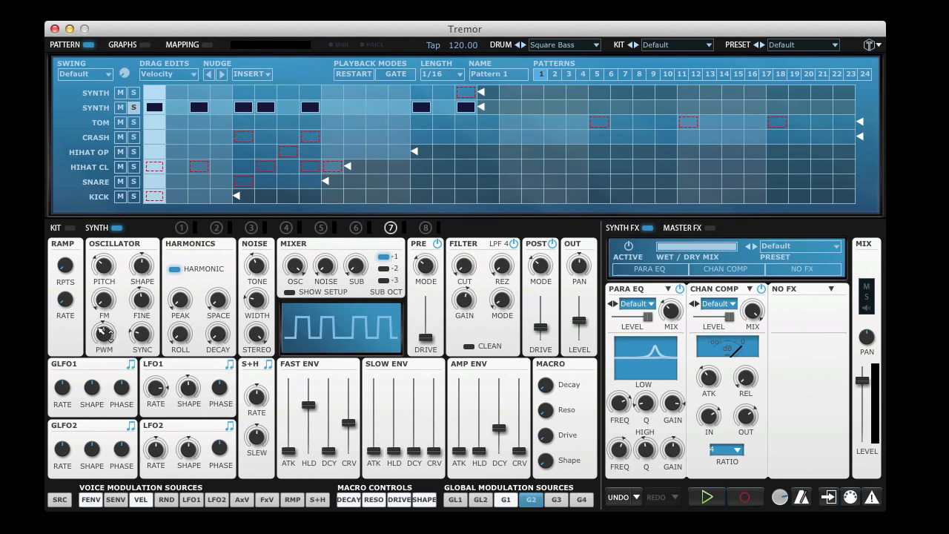
Step: Examine the unipolar and bipolar modulator options for Graph 2 and audition the soloed lane
mouse_move(112, 331)
right_click(530, 501)
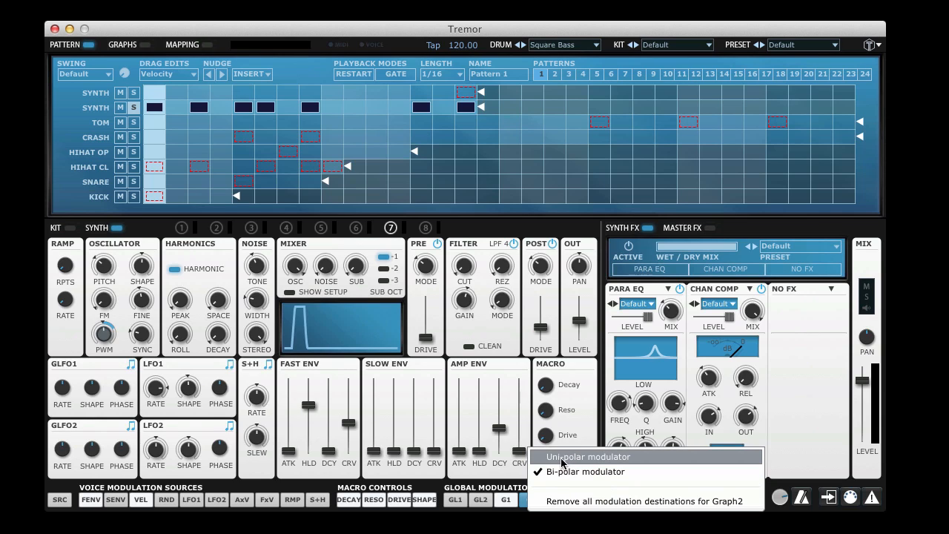
left_click(86, 331)
key("space")
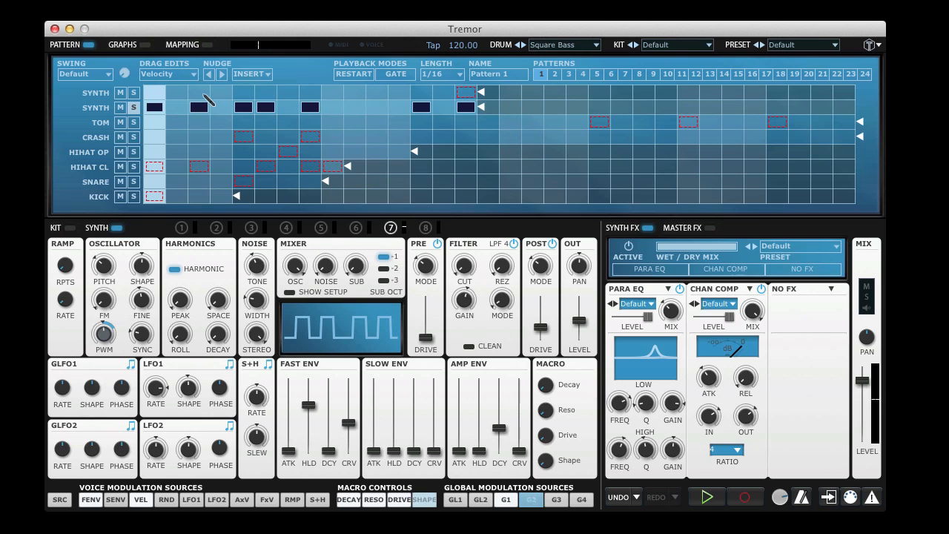
Step: Show Graph 2 in the graph editor and fill its 32 steps with Random content
left_click(125, 46)
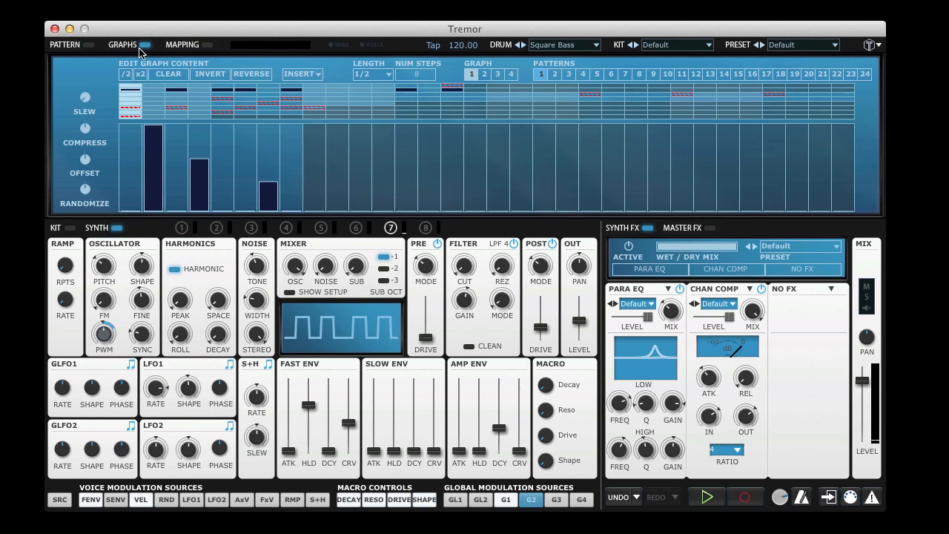
left_click(485, 74)
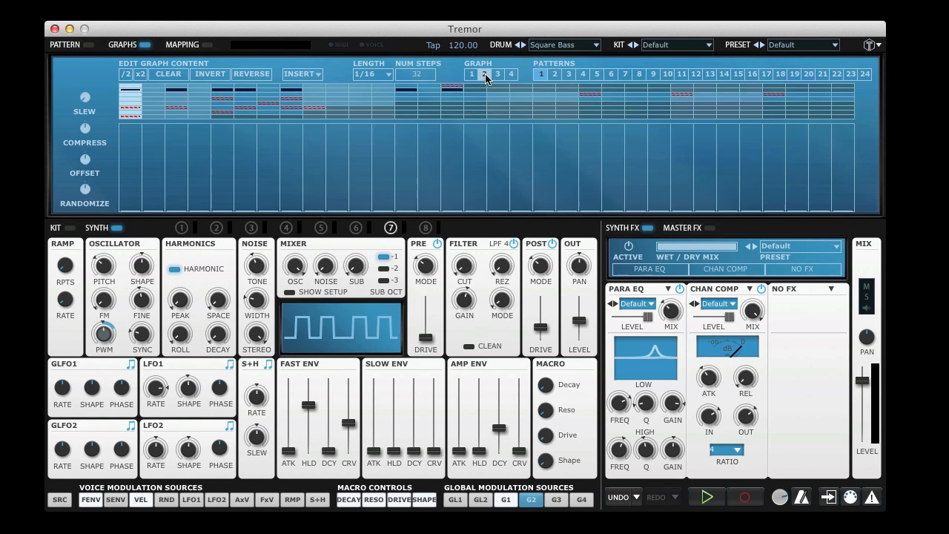
left_click(301, 75)
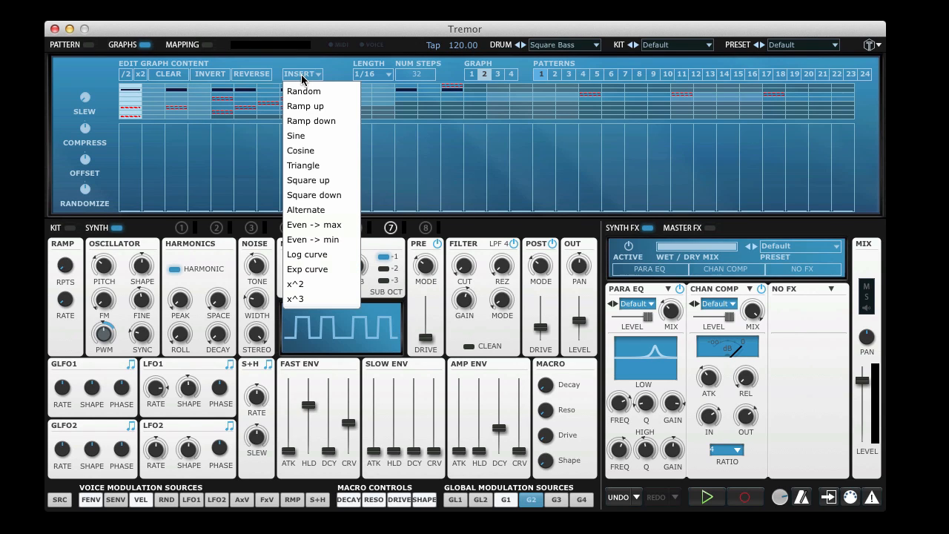
left_click(309, 91)
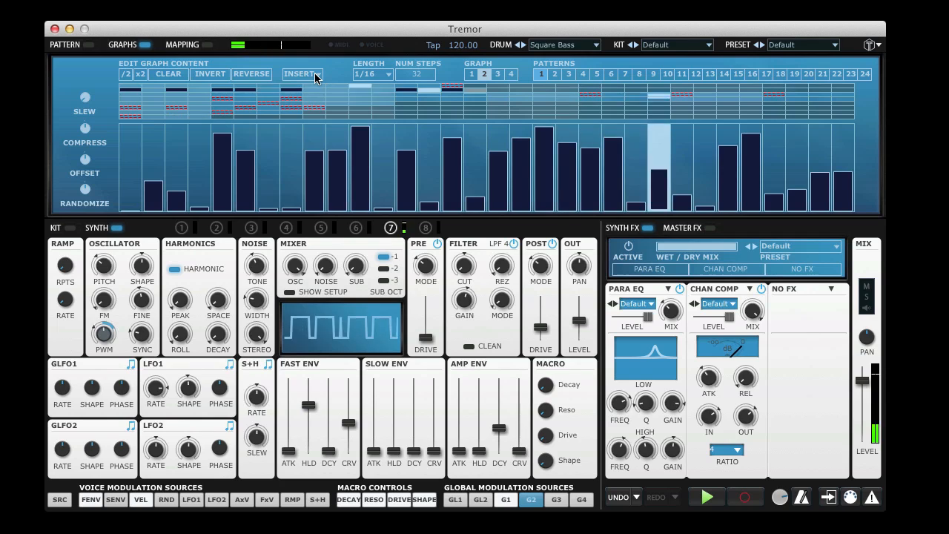
Step: Fill Graph 2's 32 steps with Sine content and slightly raise the amp envelope's decay while auditioning the lane
left_click(316, 78)
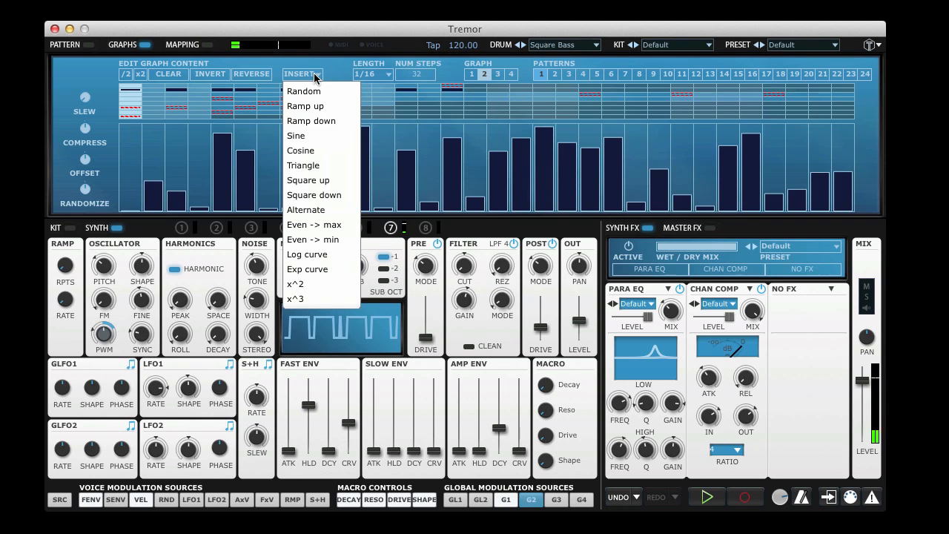
left_click(312, 137)
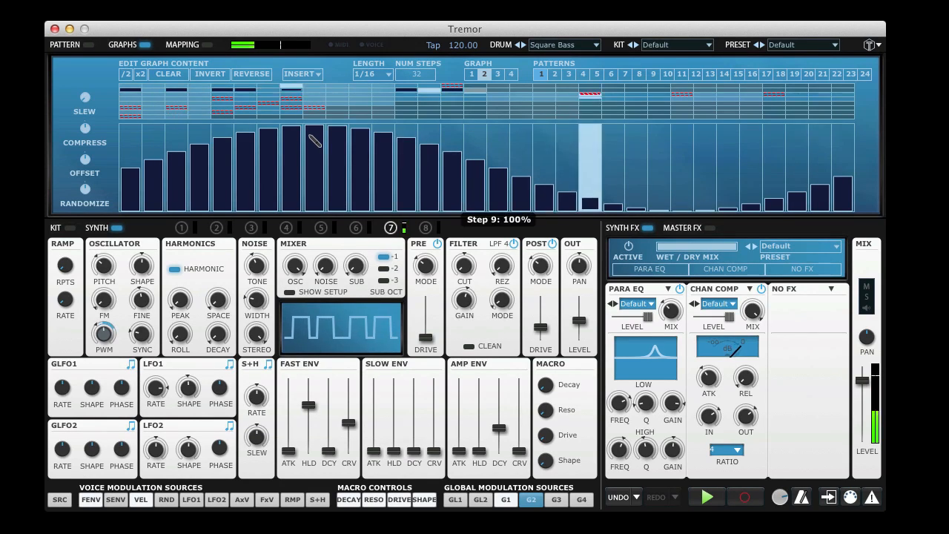
mouse_move(146, 334)
left_mouse_down()
mouse_move(147, 300)
mouse_move(138, 363)
mouse_move(145, 330)
left_mouse_up()
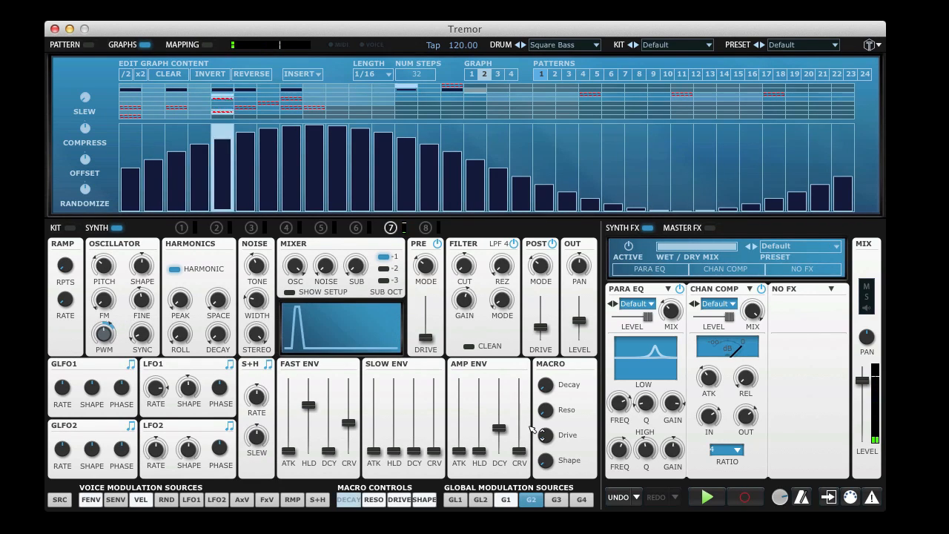
left_click_drag(500, 430, 500, 425)
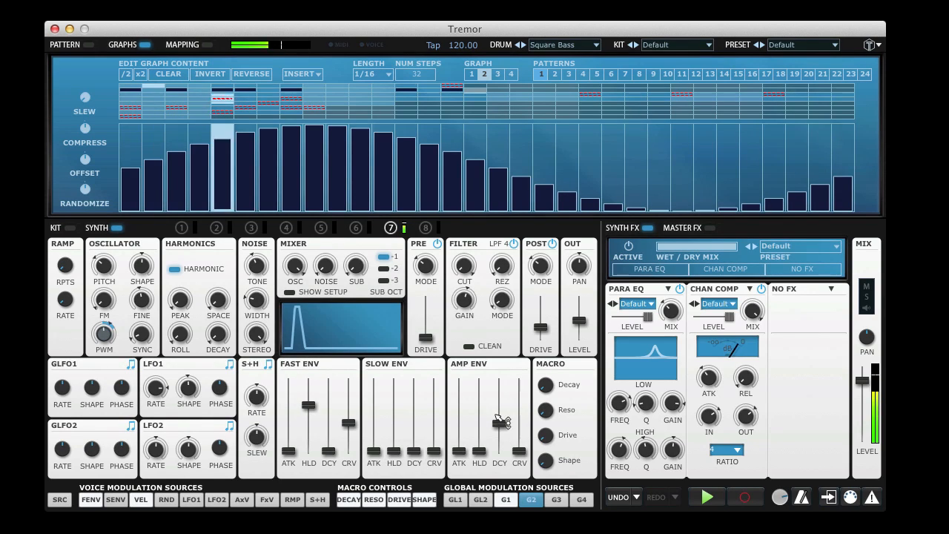
key("space")
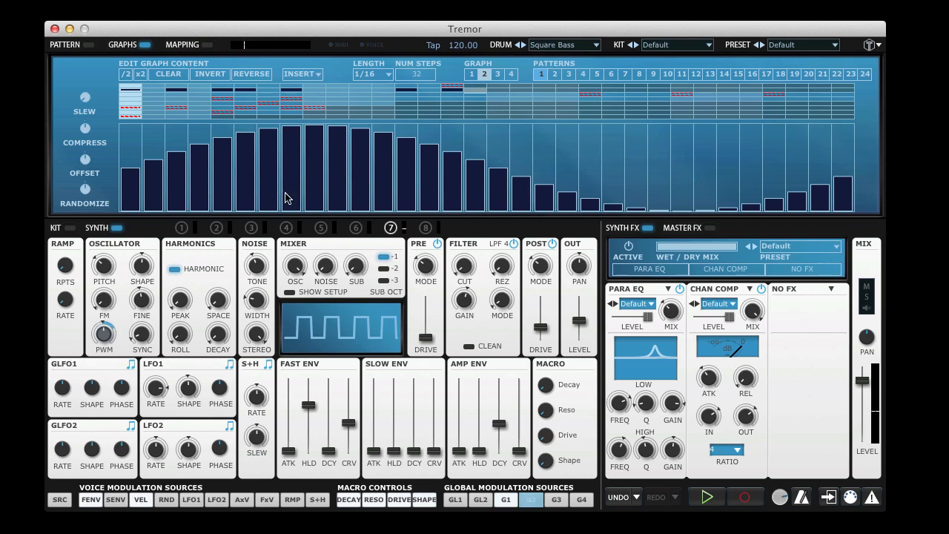
Step: Raise and randomize Graph 2's step values and audition the modified curve on the oscillator's PWM
left_click(312, 75)
left_click(312, 79)
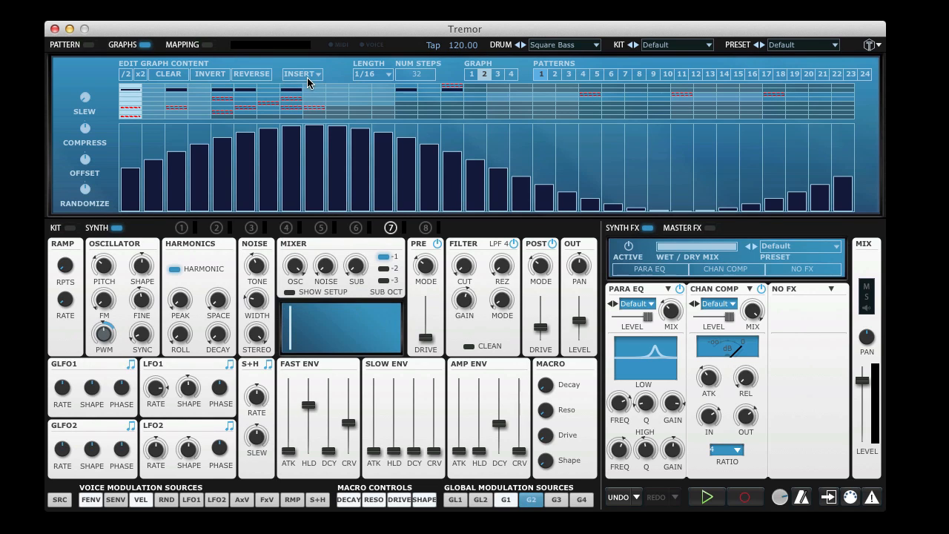
left_click_drag(90, 193, 88, 172)
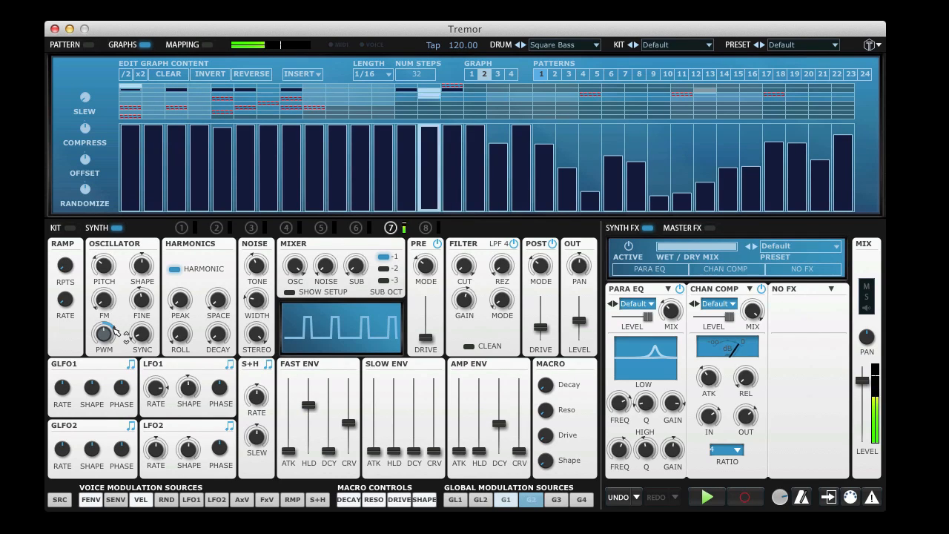
key("space")
Step: Set Graph 2's step length to 1/32 and refill its steps with Sine content during playback
left_click(387, 75)
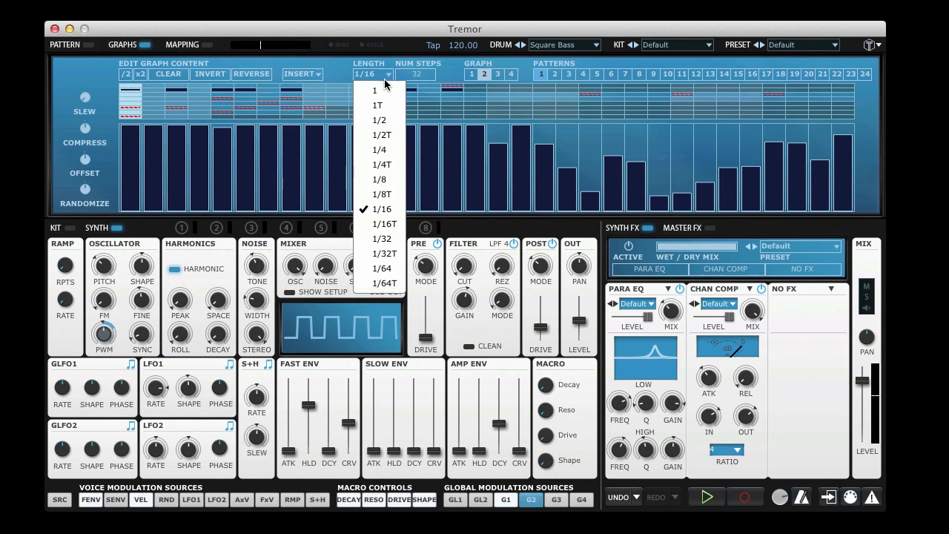
left_click(383, 239)
key("space")
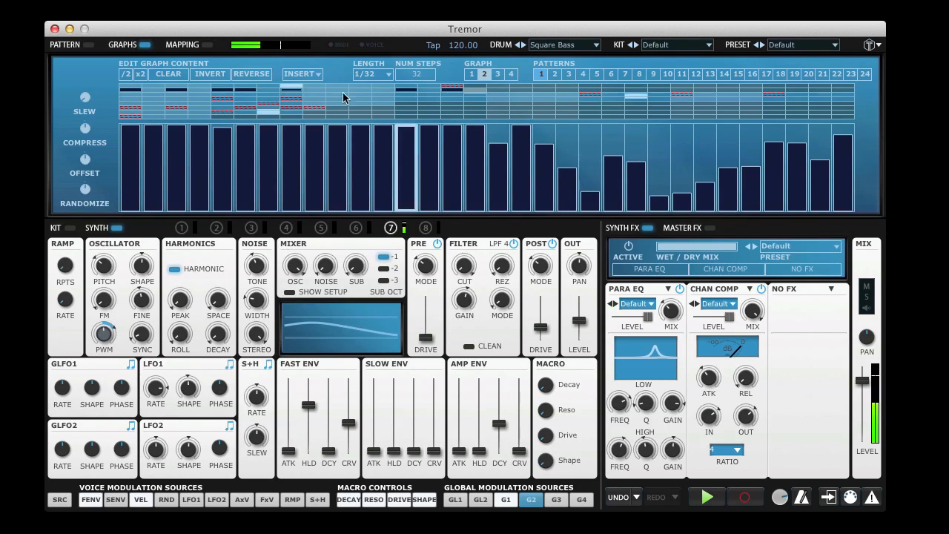
left_click(302, 74)
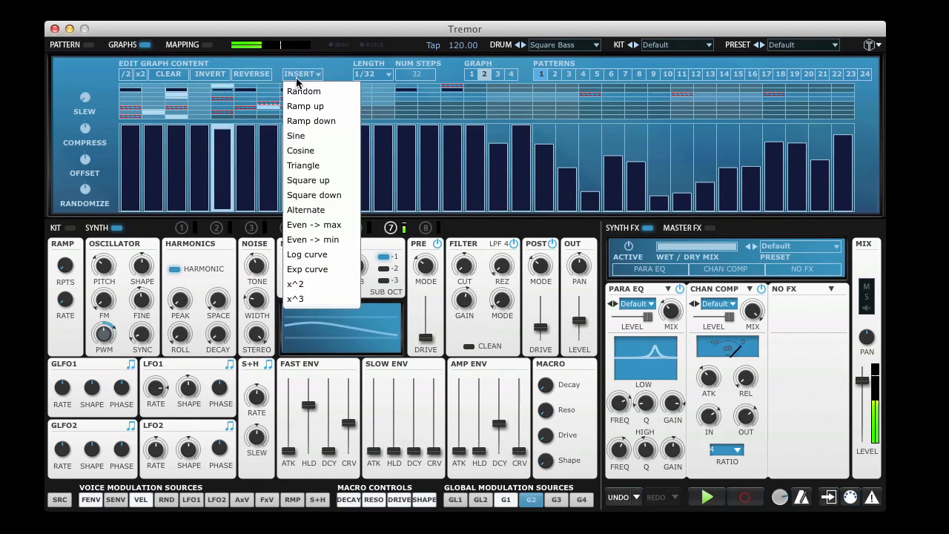
left_click(308, 137)
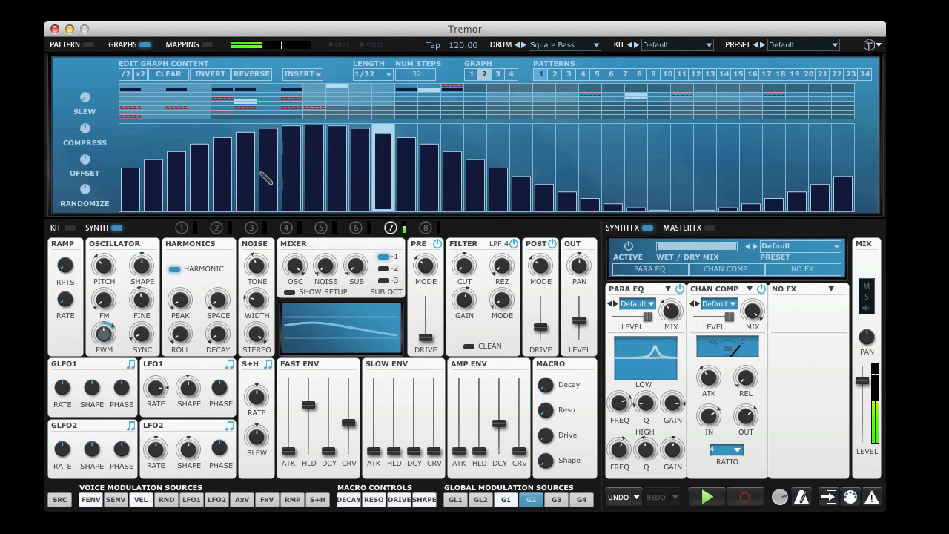
Step: Set Graph 2's step length to 1/8 and increase the PWM modulation depth
left_click(384, 75)
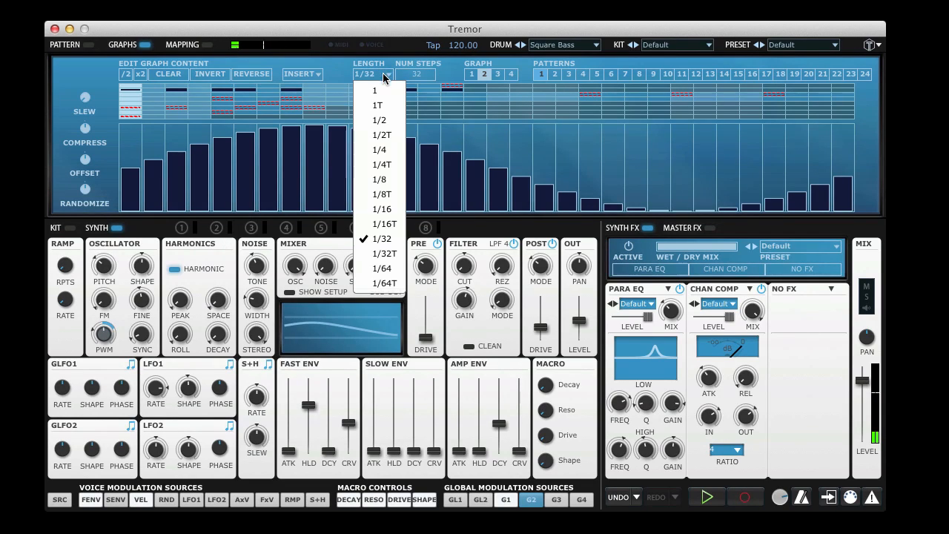
left_click(379, 179)
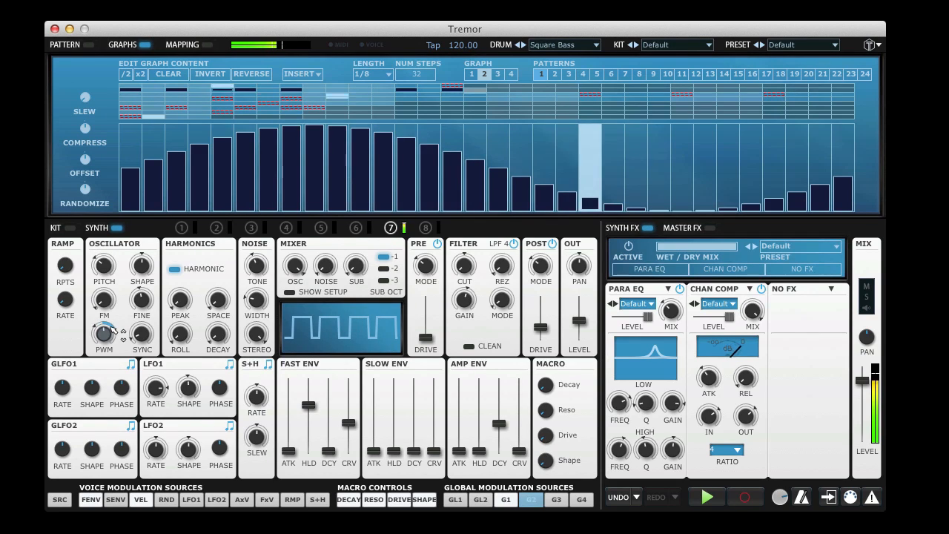
left_click_drag(109, 330, 117, 305)
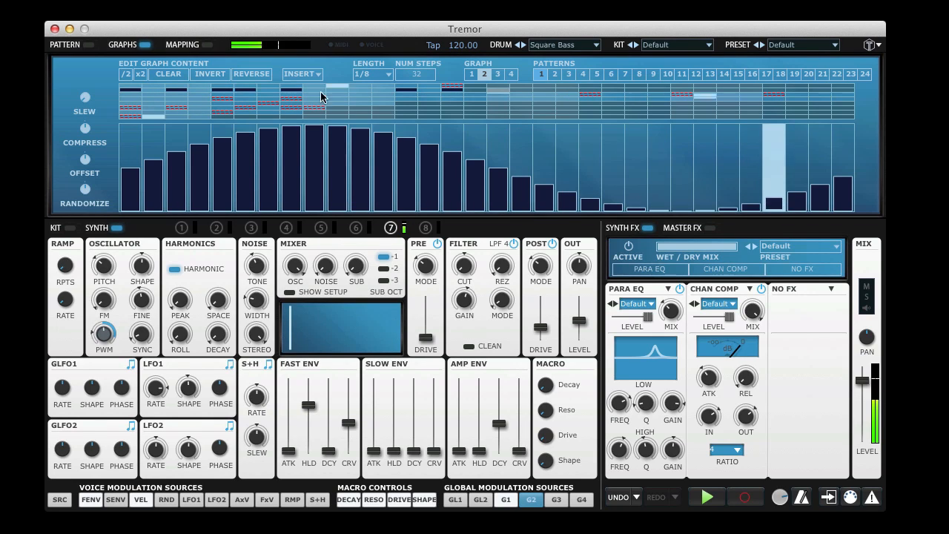
Step: Set Graph 2's step length to 1/16 and its number of steps to 8
left_click(385, 75)
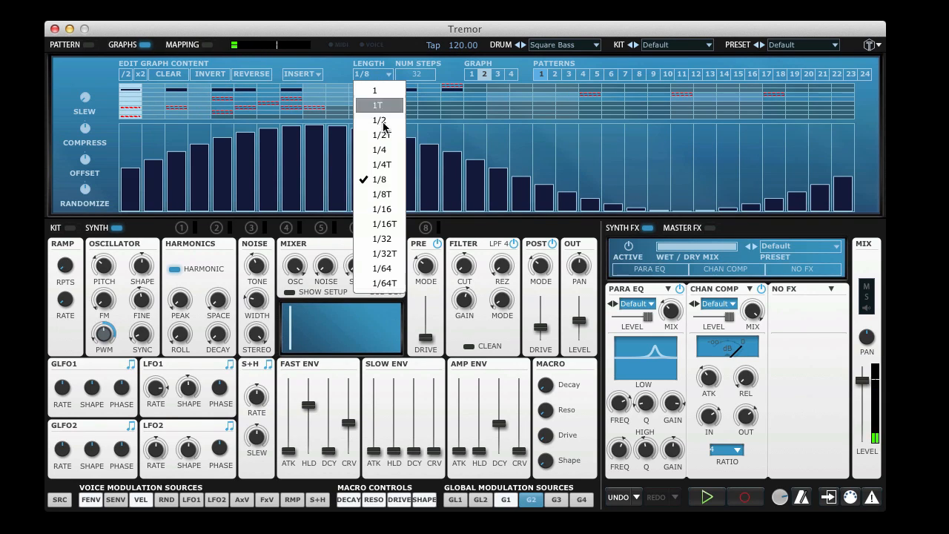
left_click(384, 209)
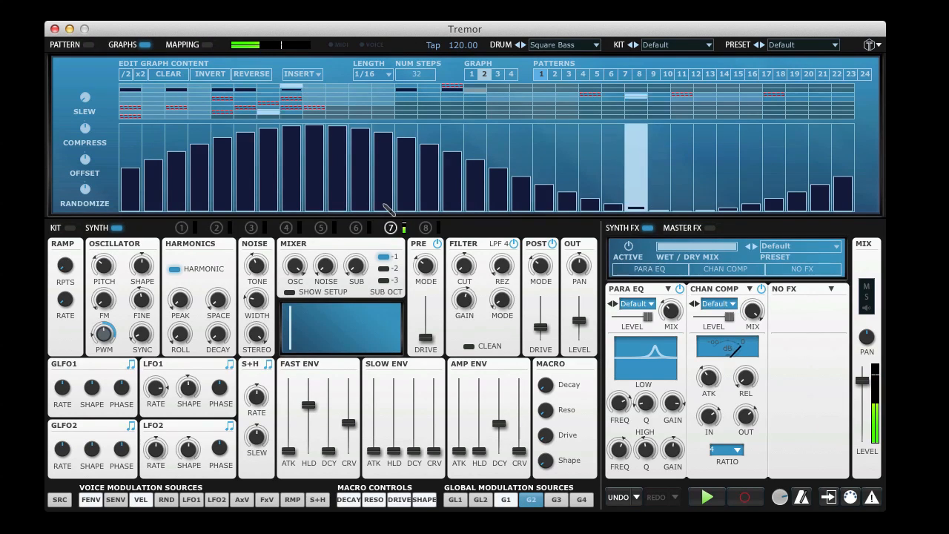
left_click(387, 77)
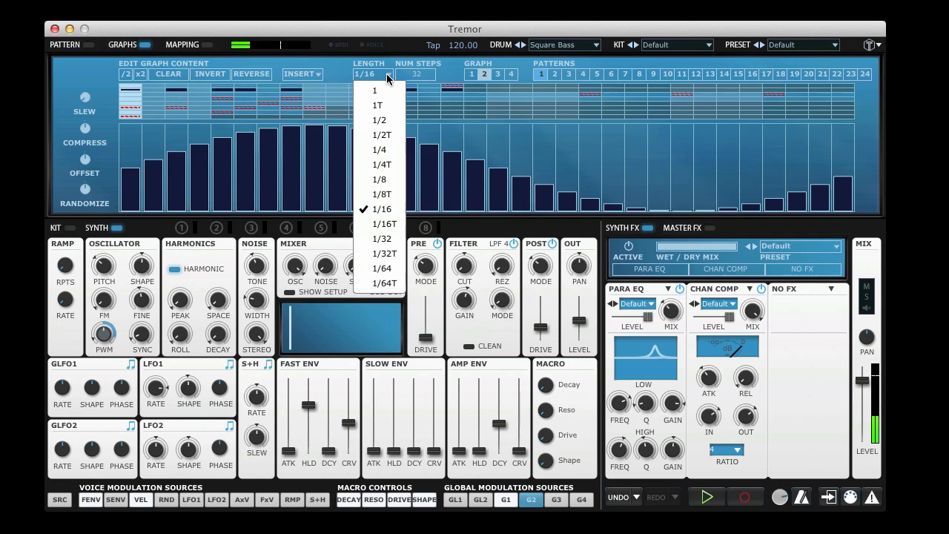
left_click(415, 79)
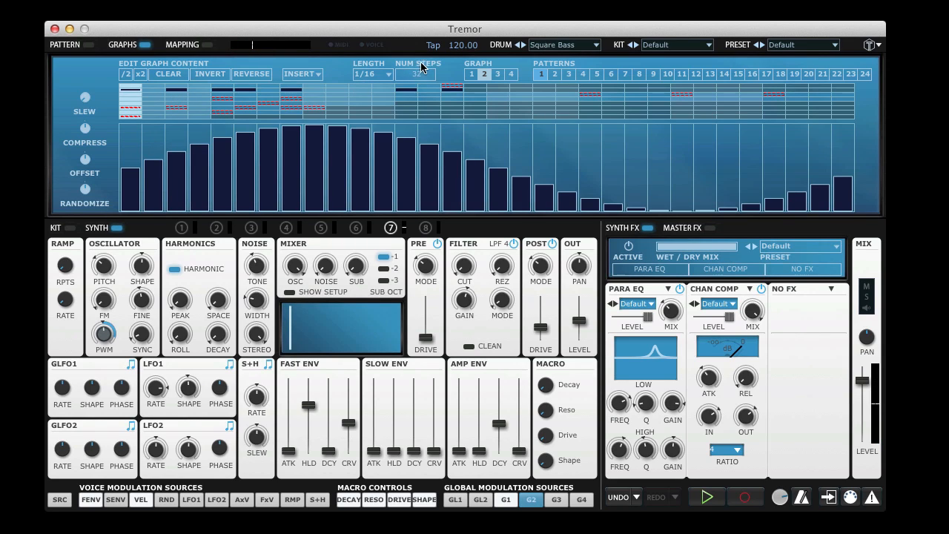
left_click_drag(419, 80, 414, 161)
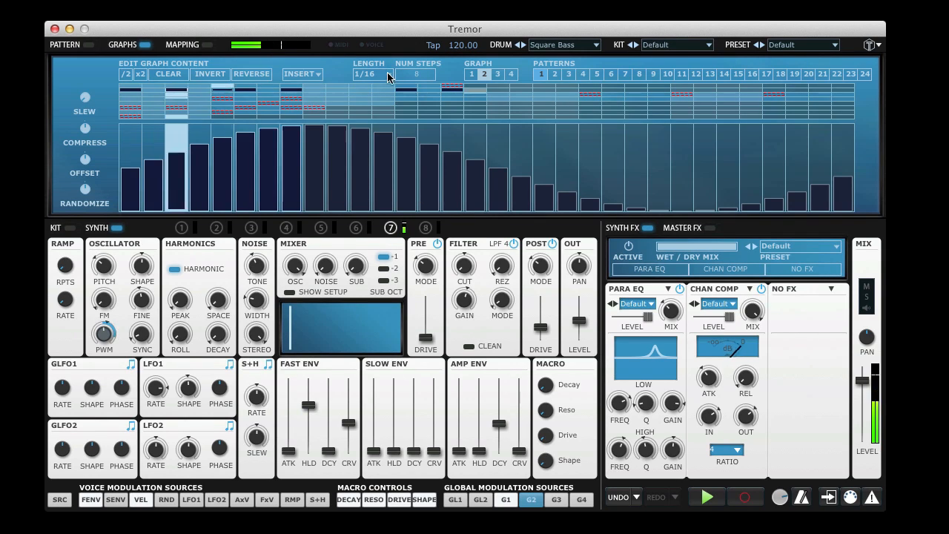
Step: Try Random, Square up and Alternate content in Graph 2's eight active steps during playback
left_click(304, 75)
left_click(307, 89)
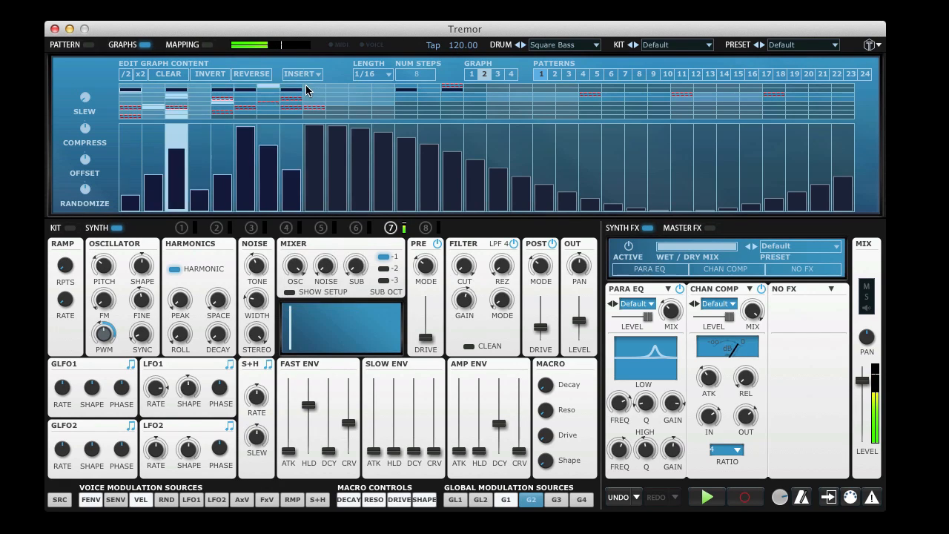
left_click(305, 75)
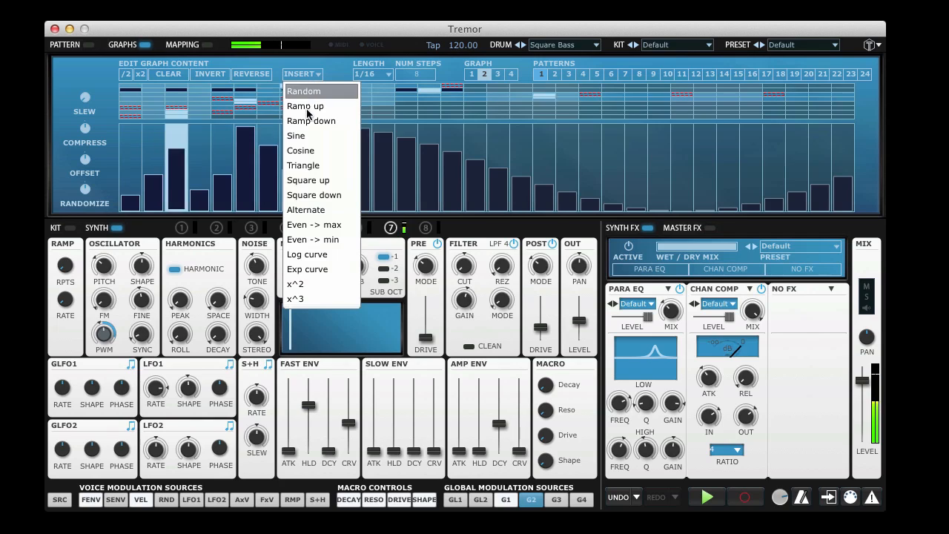
left_click(310, 182)
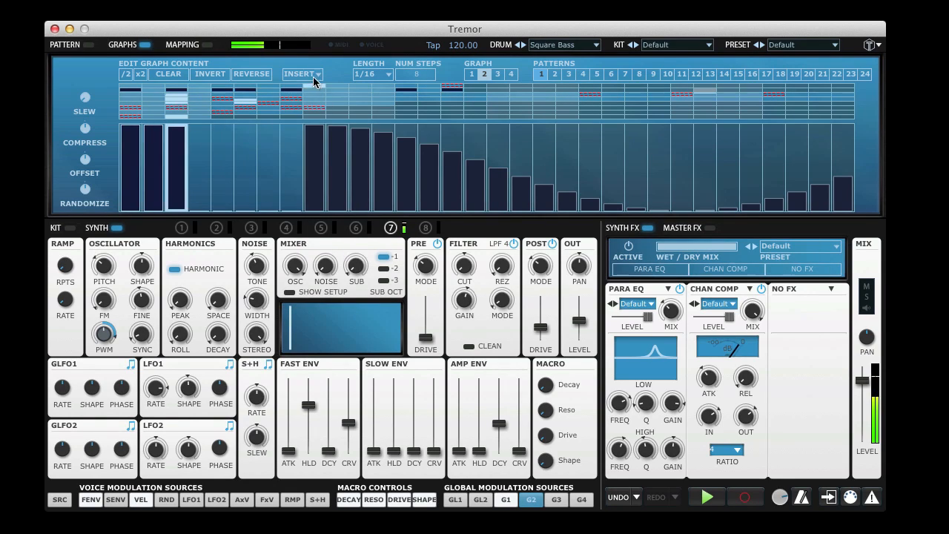
left_click(312, 75)
left_click(322, 209)
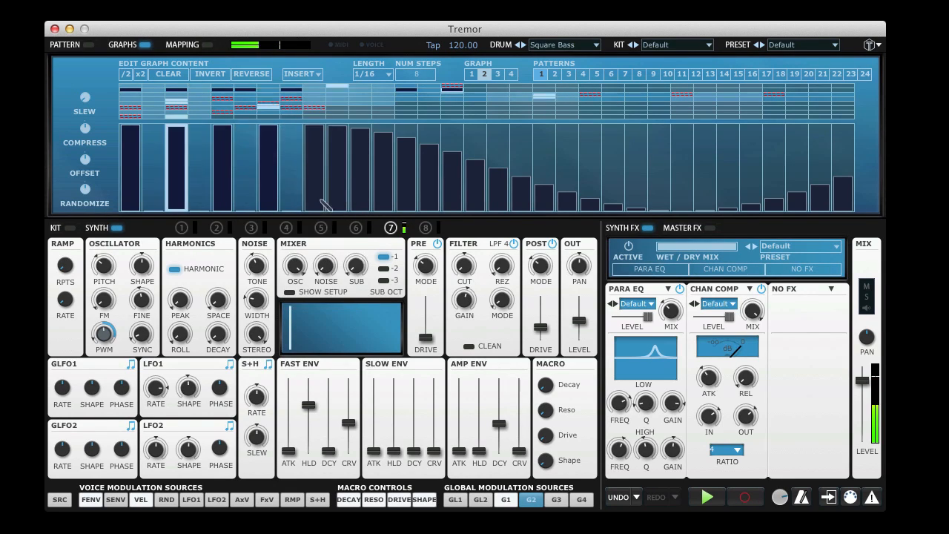
Step: Fill Graph 2's eight active steps with Cosine content and unsolo the lower Synth lane in the pattern
left_click(312, 75)
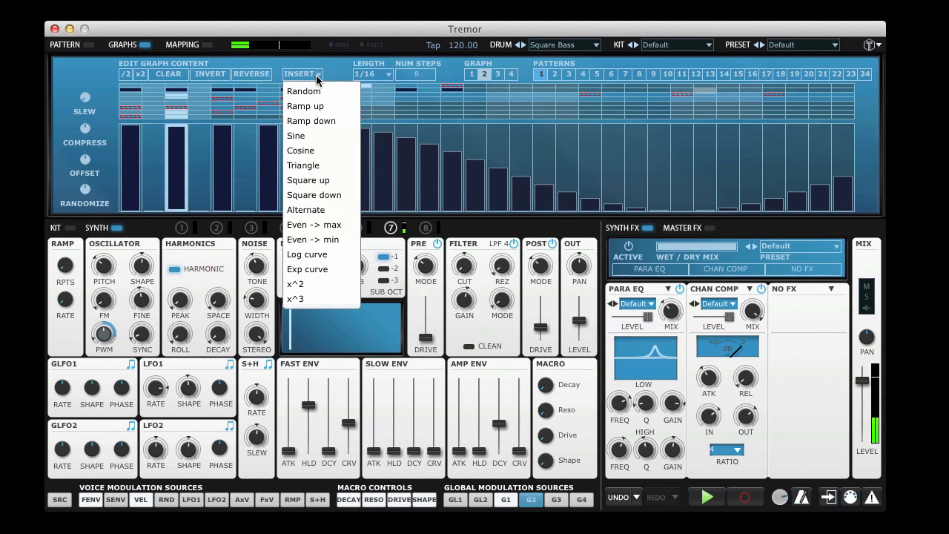
left_click(315, 151)
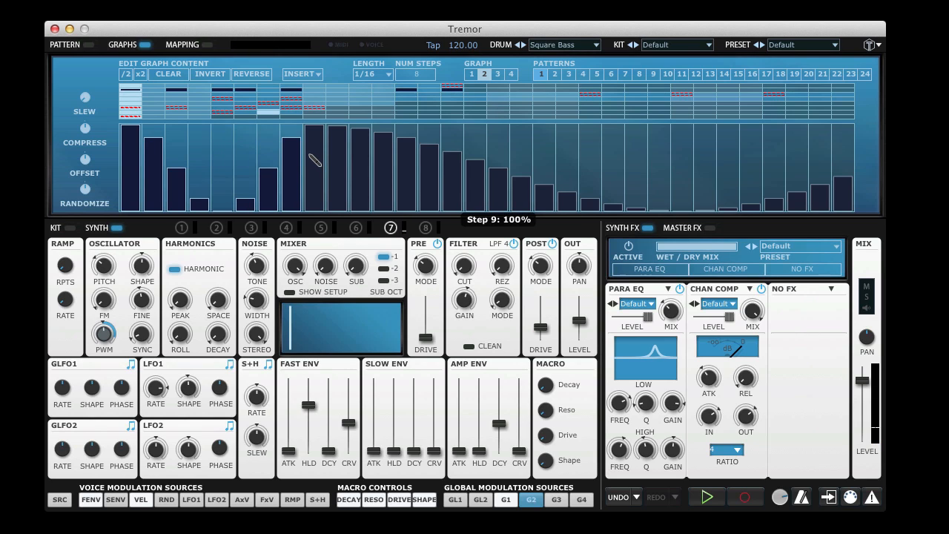
left_click(86, 45)
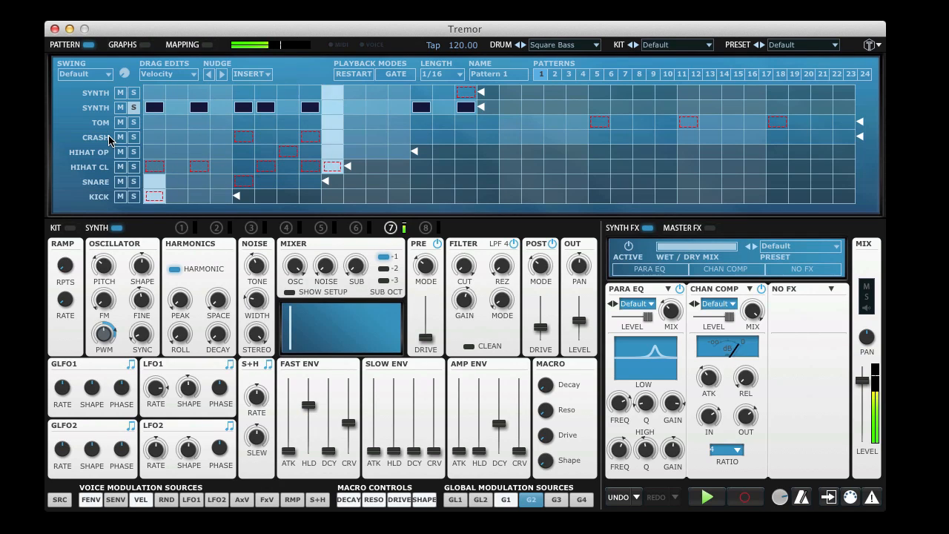
left_click(134, 107)
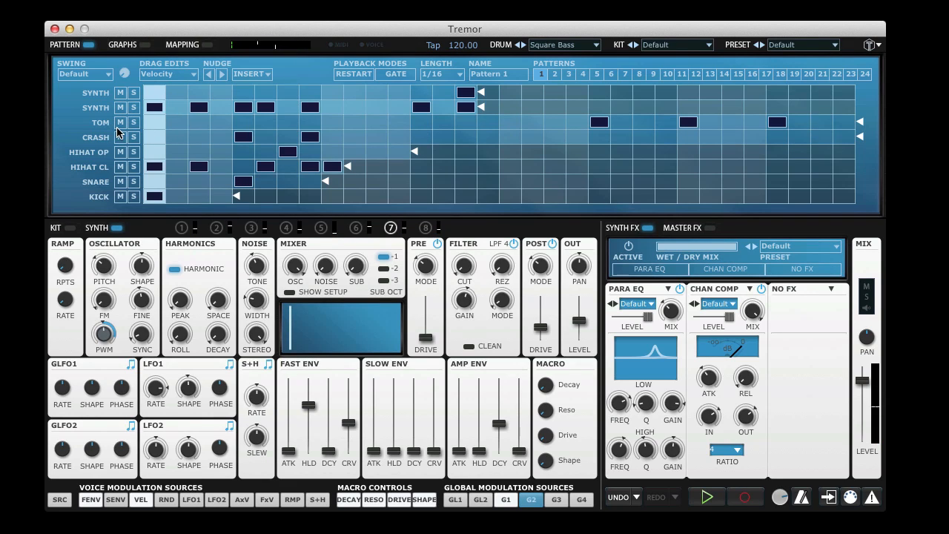
Step: Modulate the Tom's oscillator pitch with Graph 3, ending the Tom's solo, and show Graph 3 in the graph editor
left_click(134, 123)
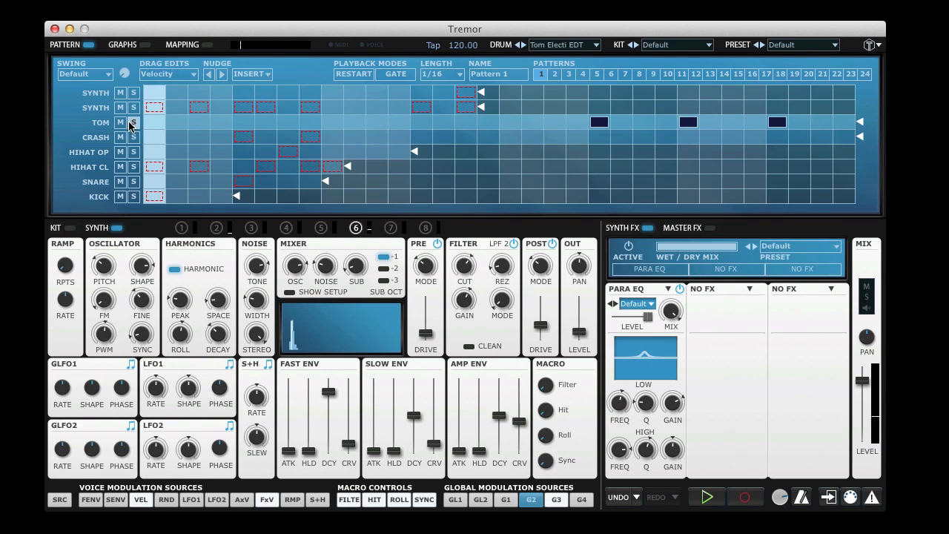
left_click(134, 123)
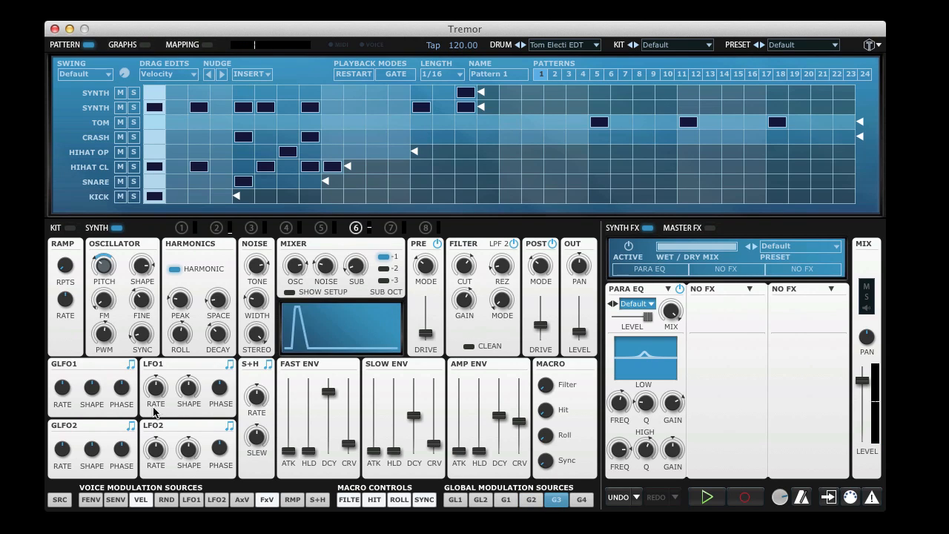
left_click(146, 45)
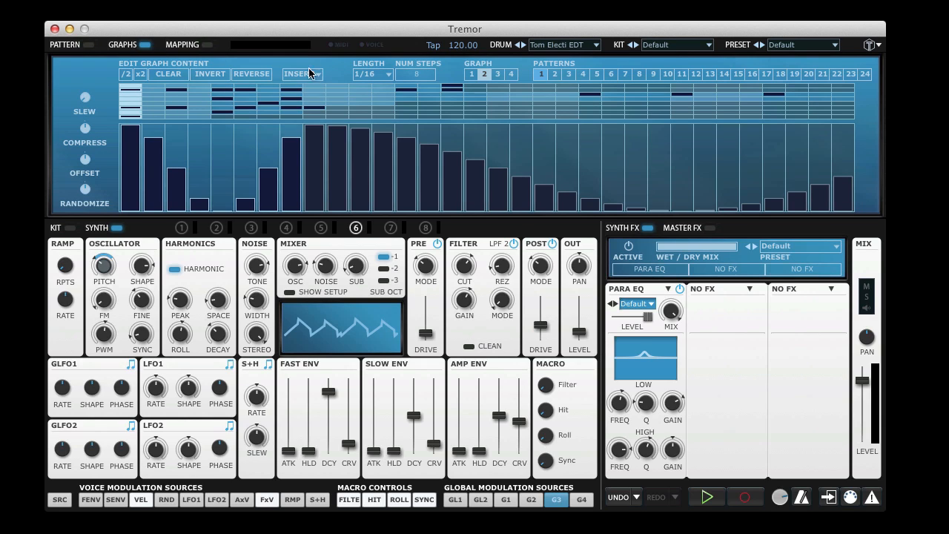
left_click(498, 75)
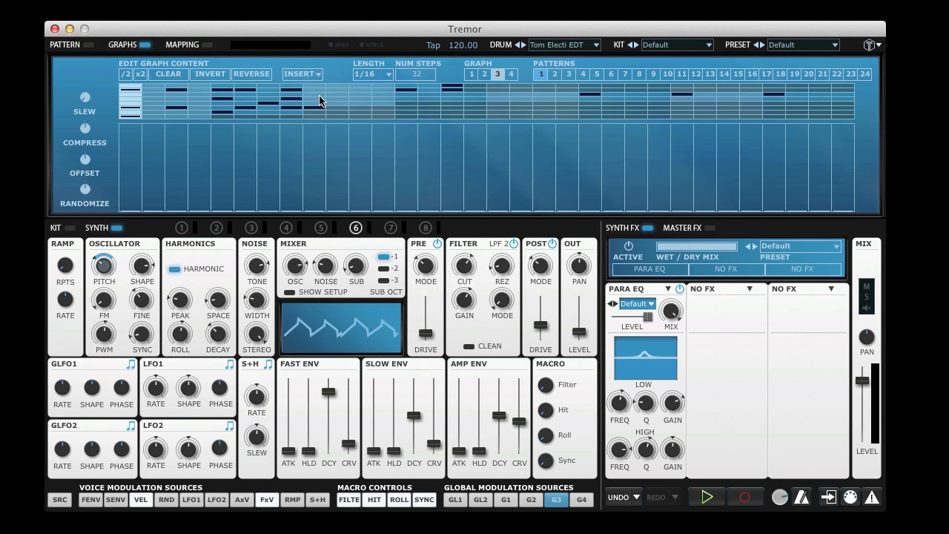
Step: During playback, draw Graph 3 steps 21 to 24 at about 65%, steps 25 to 28 at a medium level and steps 29 to 32 low
key("space")
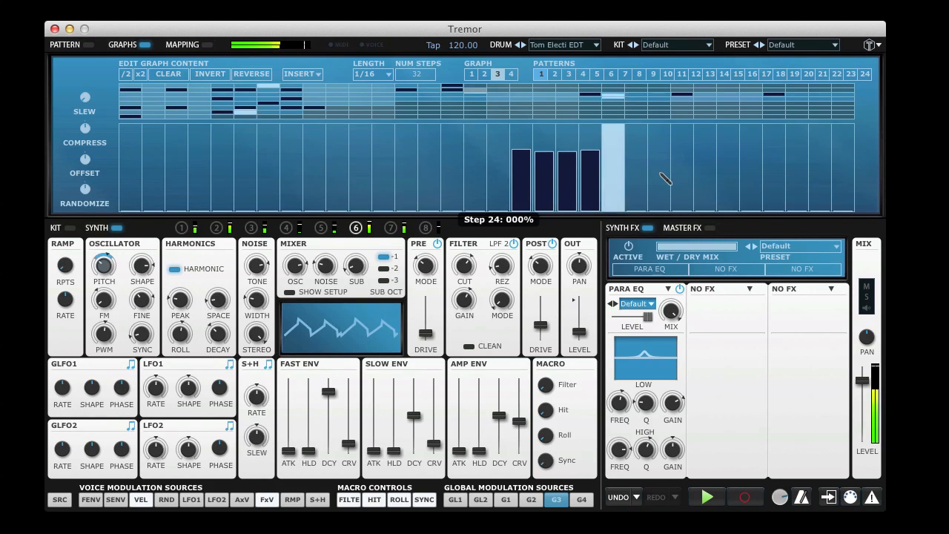
left_click(613, 156)
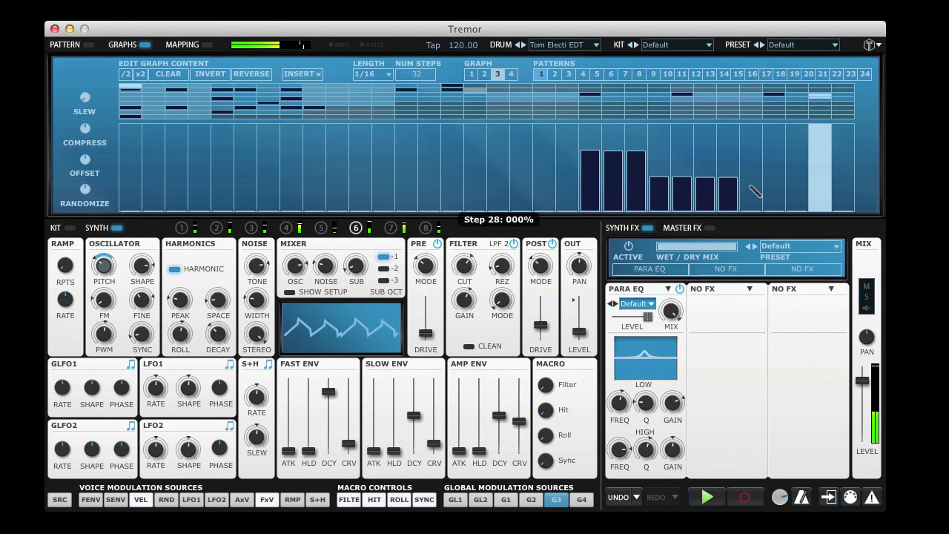
left_click(660, 155)
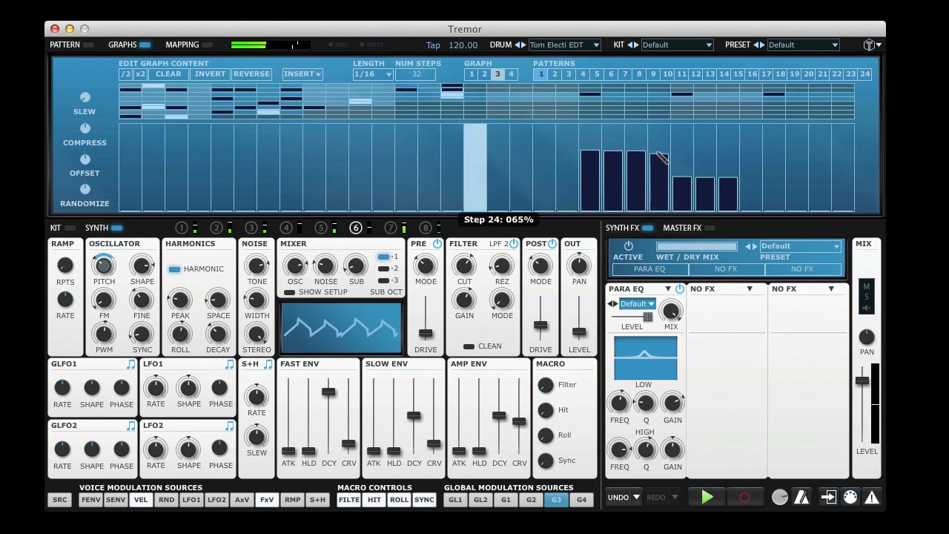
left_click(750, 179)
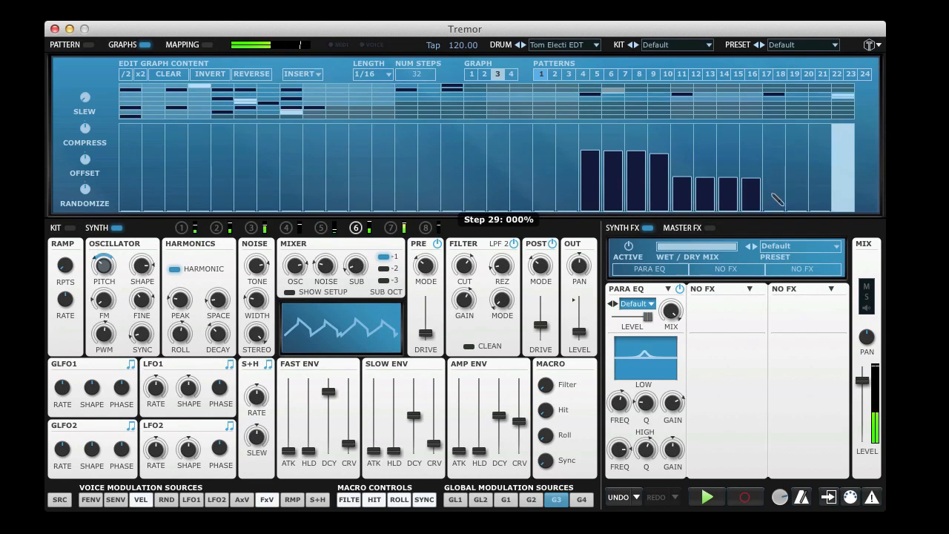
left_click_drag(779, 138, 841, 142)
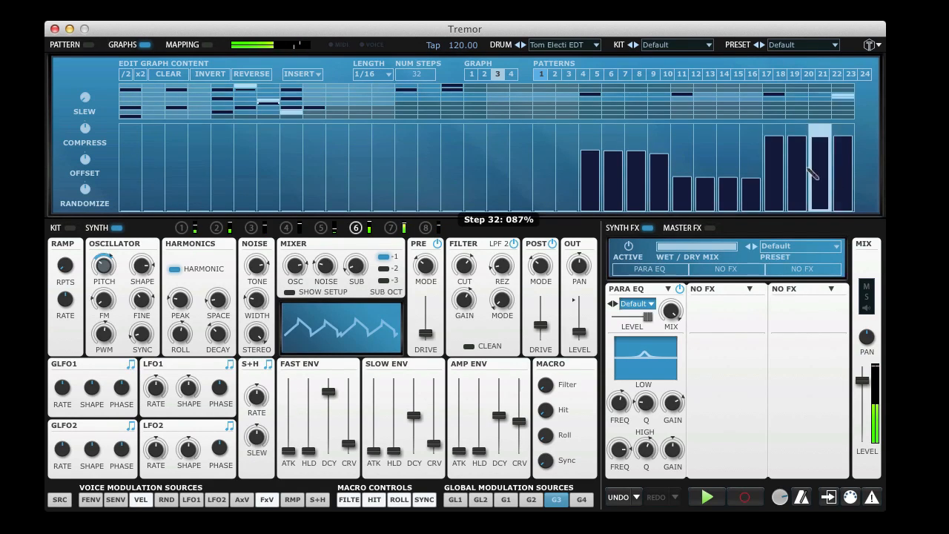
left_click_drag(773, 195, 845, 200)
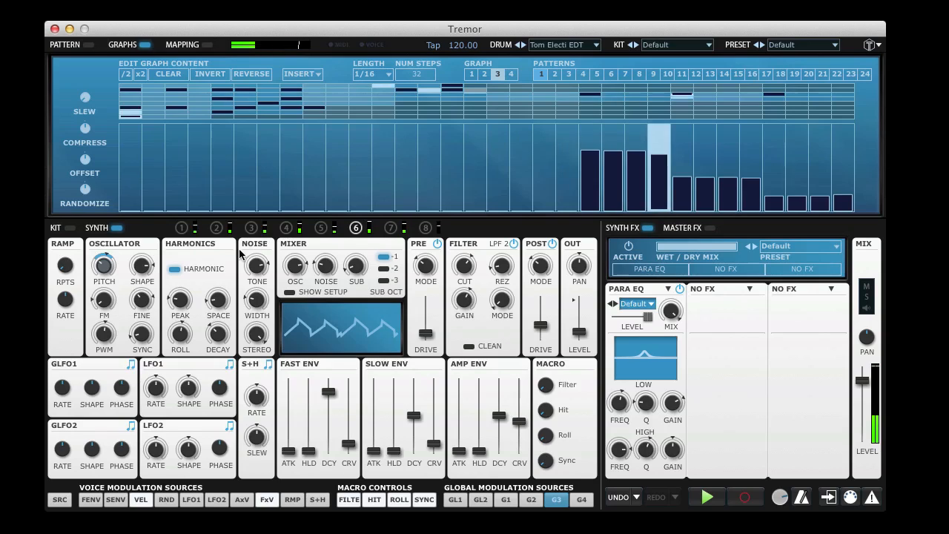
Step: Reduce and then increase the depth of Graph 3's modulation on the Tom's oscillator pitch
left_click_drag(104, 265, 123, 294)
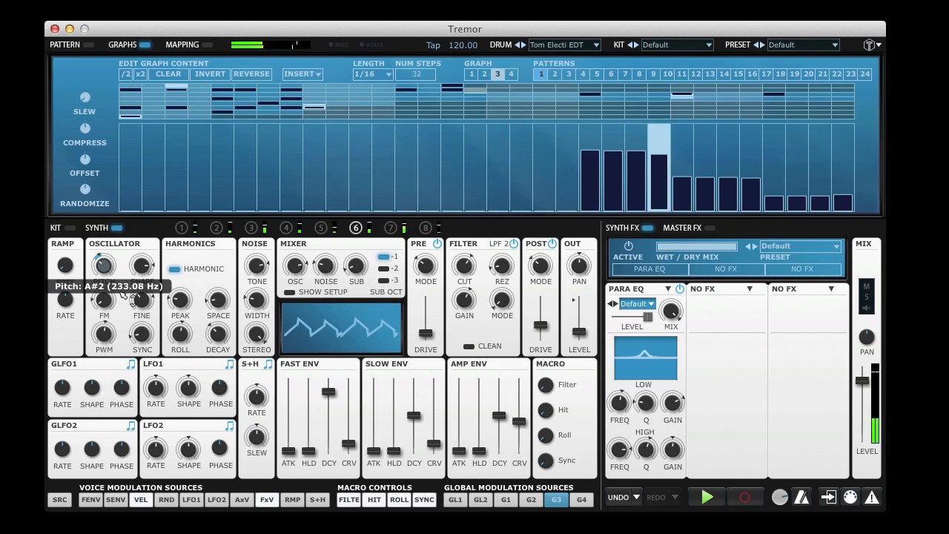
left_click_drag(124, 294, 124, 269)
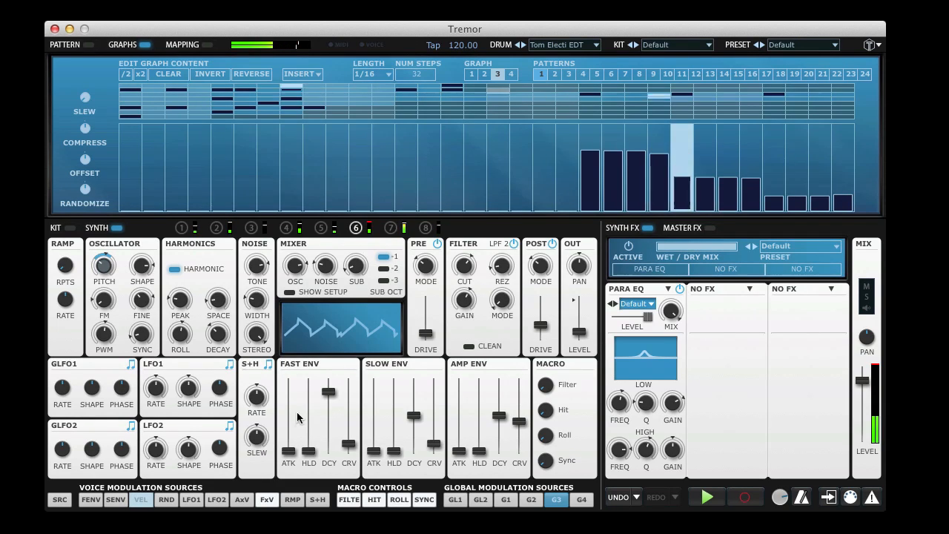
Step: Modulate the Tom's amp envelope decay with Graph 3, set the base decay to about 0.604 secs, adjust the modulation depth and stop playback
mouse_move(501, 406)
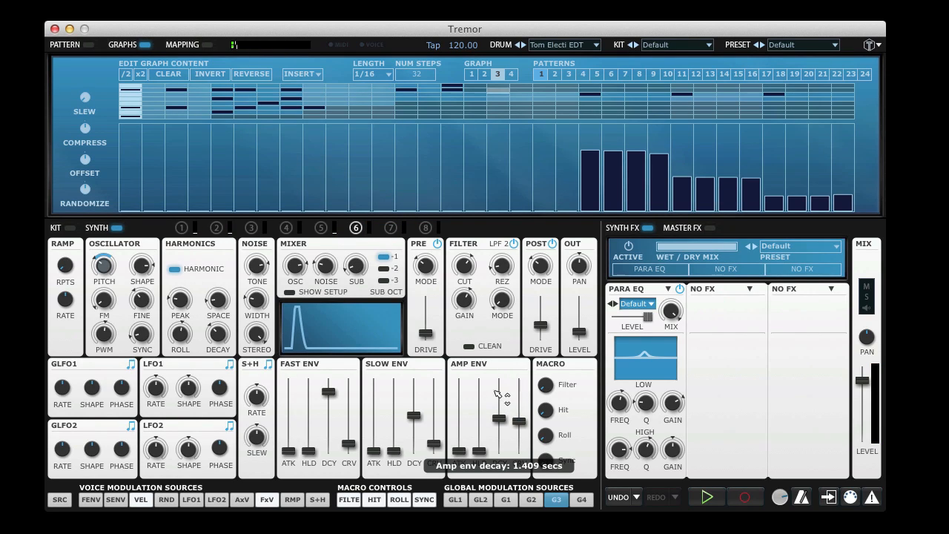
left_click_drag(500, 376, 501, 367)
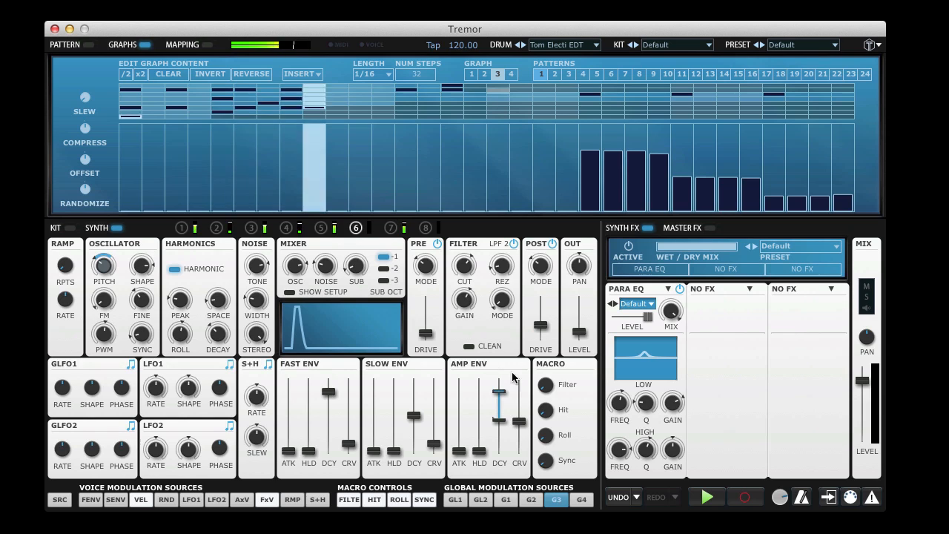
mouse_move(519, 382)
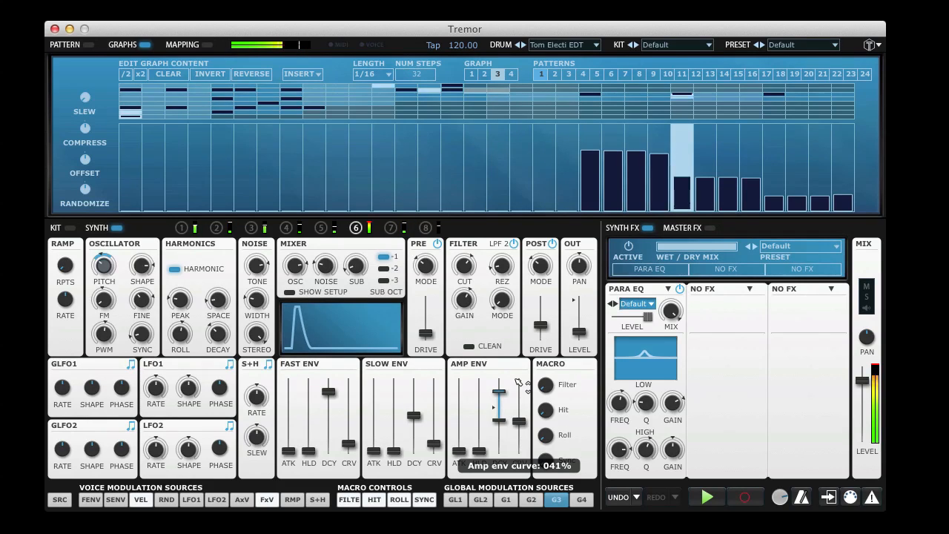
mouse_move(501, 427)
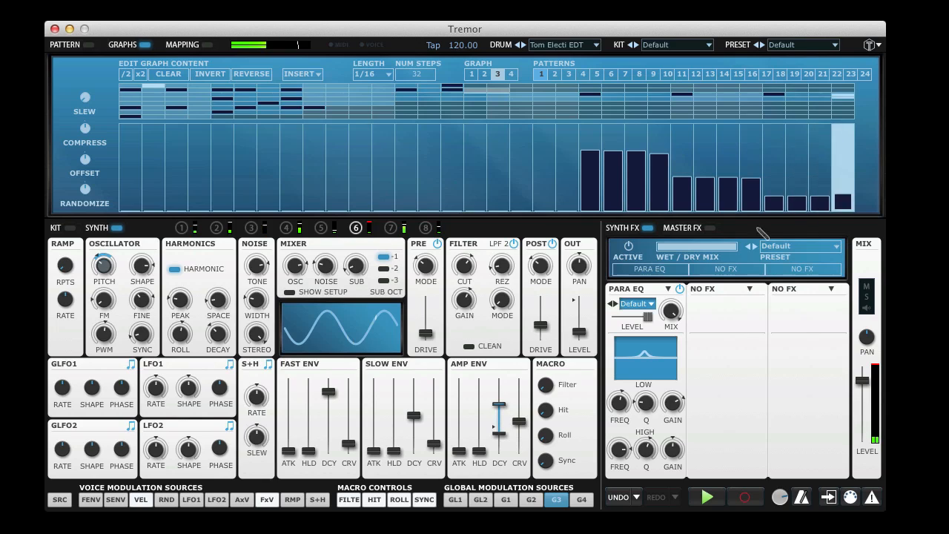
left_click_drag(500, 403, 500, 388)
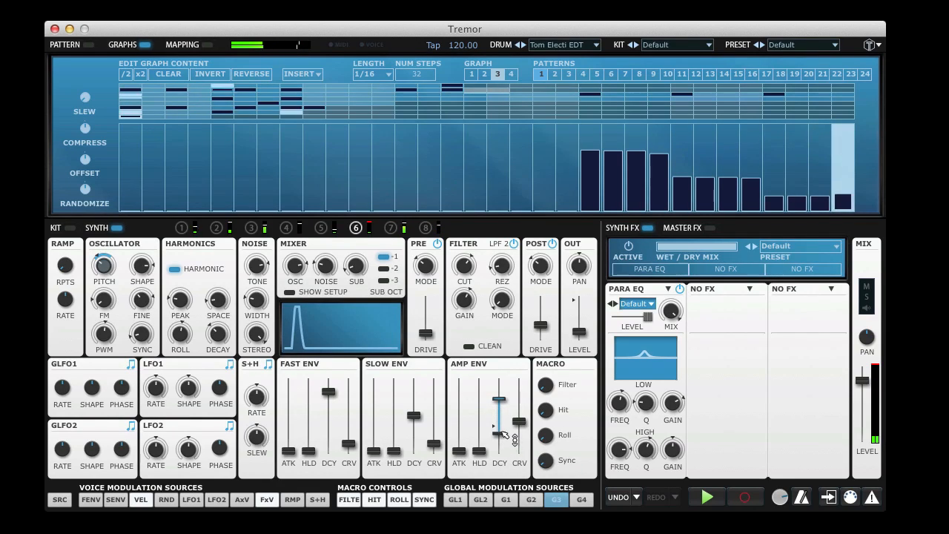
left_click_drag(503, 434, 502, 437)
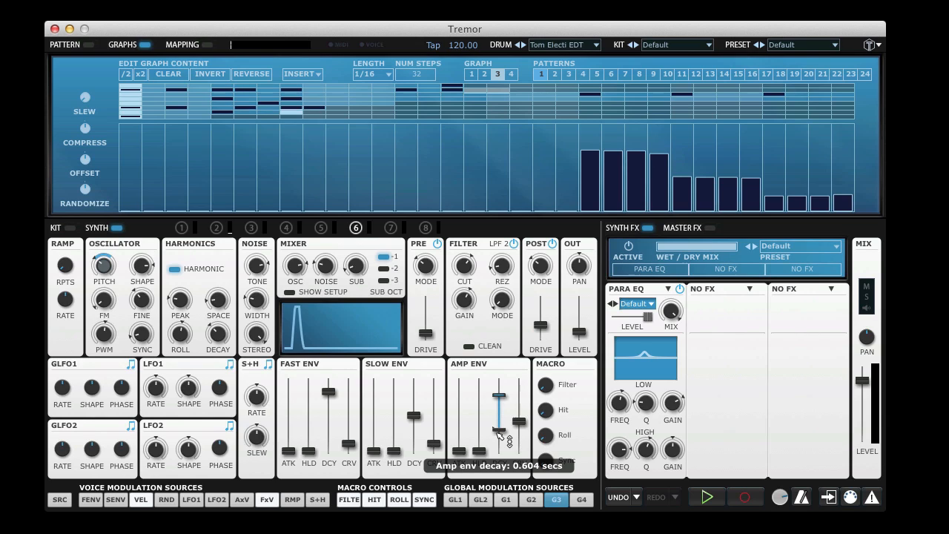
Step: Show the pattern sequencer together with the kit mixer
left_click(84, 46)
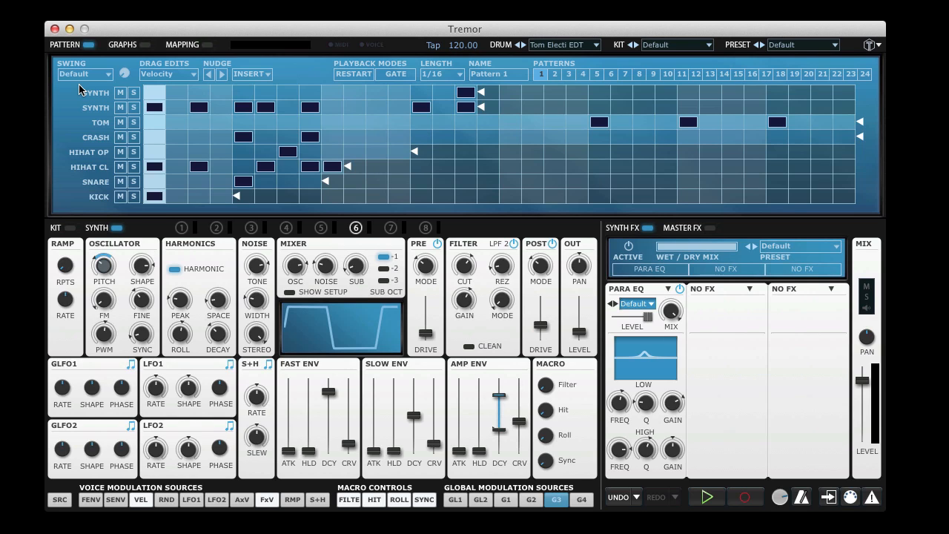
left_click(69, 228)
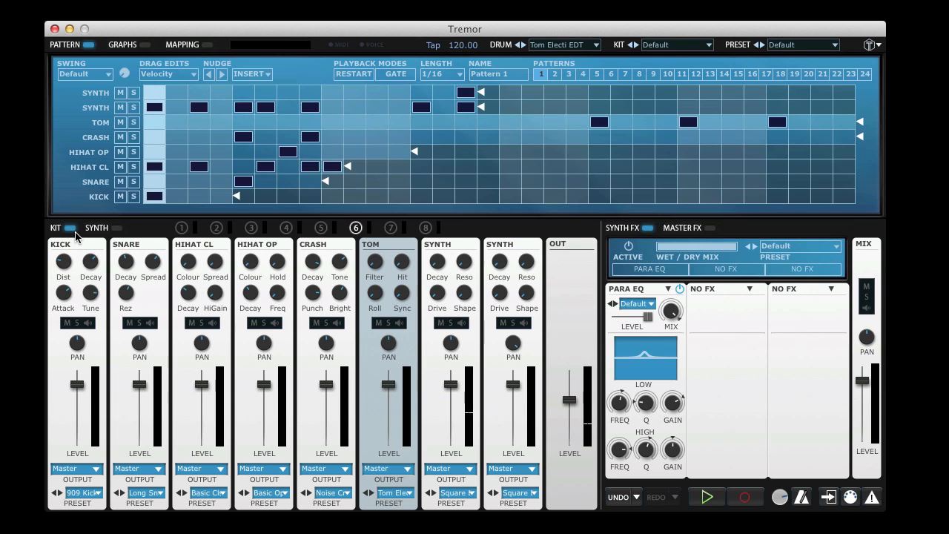